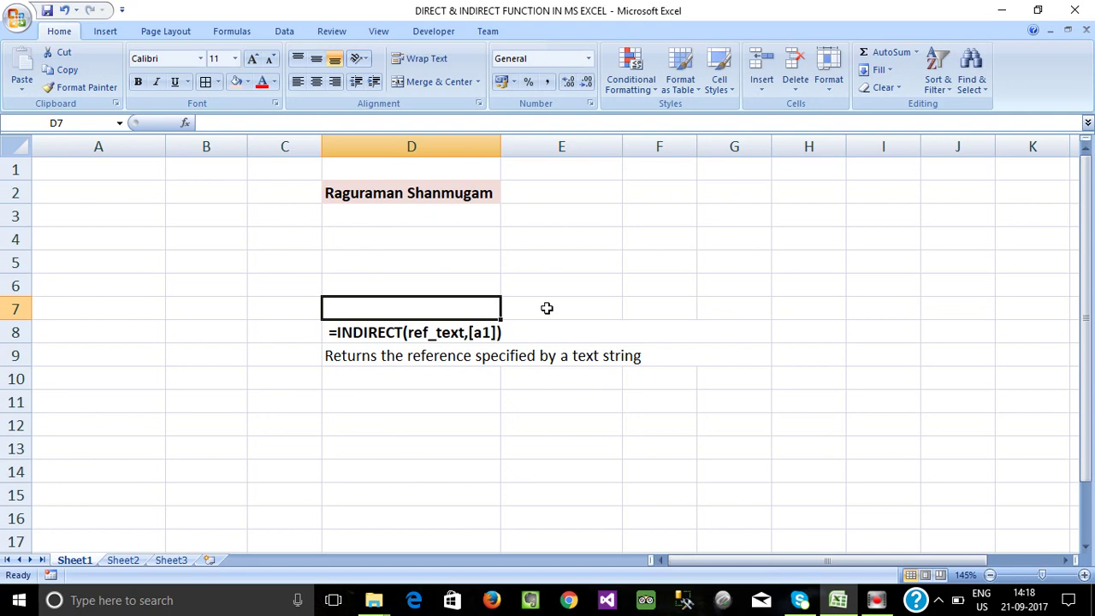
Step: Review the INDIRECT syntax notes in column D and the name in D2
{"action": "left_click", "coordinate": [369, 234]}
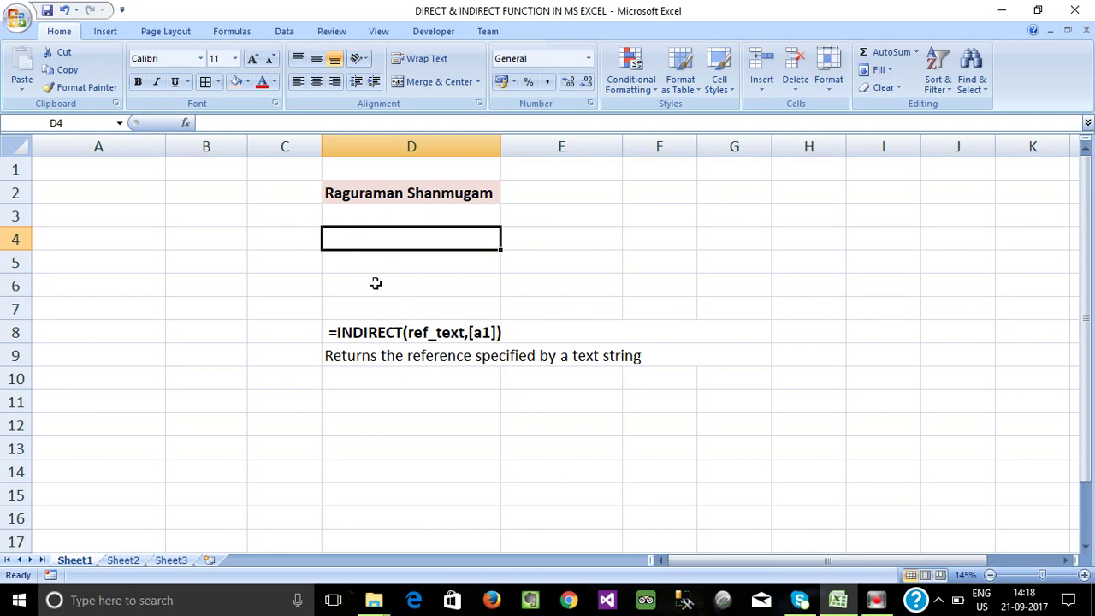
{"action": "left_click", "coordinate": [356, 332]}
{"action": "left_click", "coordinate": [379, 335]}
{"action": "left_click_drag", "start_coordinate": [378, 335], "coordinate": [389, 346]}
{"action": "left_click", "coordinate": [413, 395]}
{"action": "left_click", "coordinate": [424, 421]}
{"action": "left_click", "coordinate": [374, 194]}
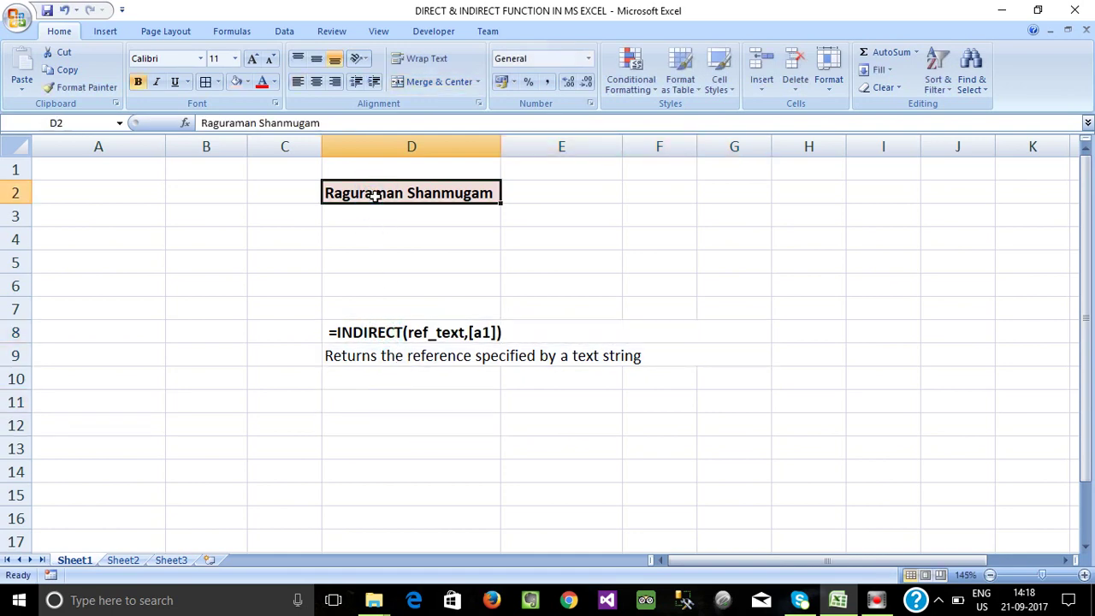
{"action": "left_click", "coordinate": [346, 214]}
{"action": "left_click", "coordinate": [345, 191]}
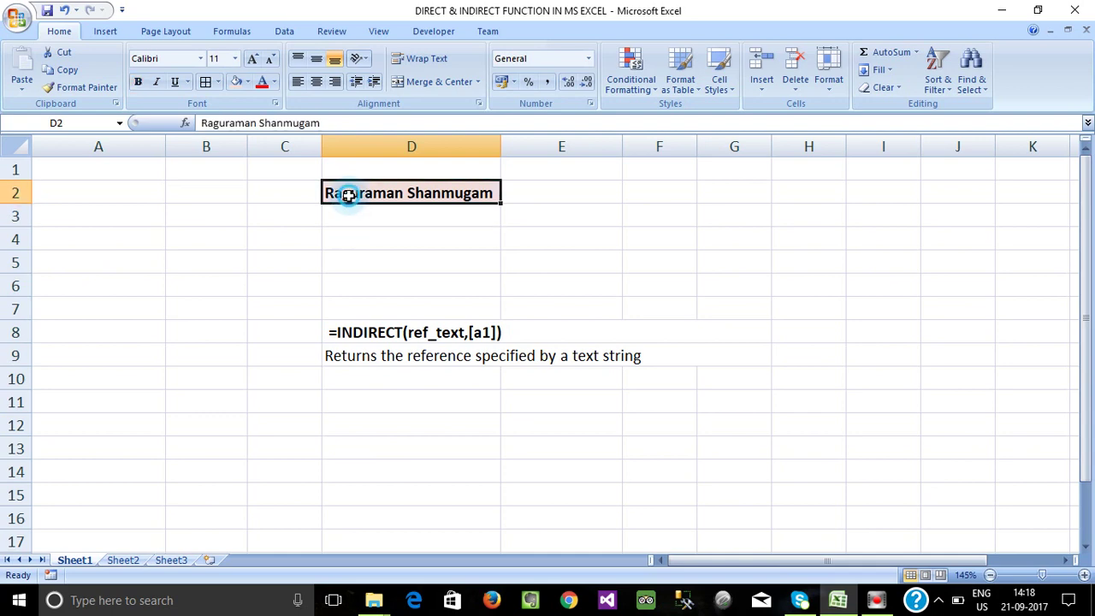
Step: Enter =D2 in A1 and autofit column A to fit the name
{"action": "left_click", "coordinate": [257, 255]}
{"action": "left_click", "coordinate": [72, 172]}
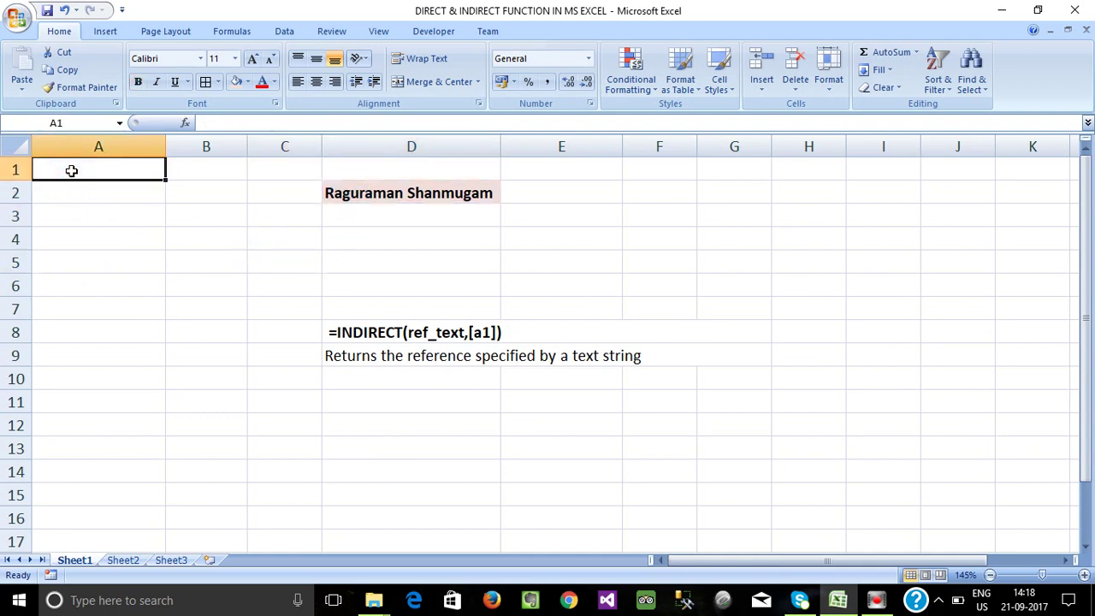
{"action": "type", "text": "="}
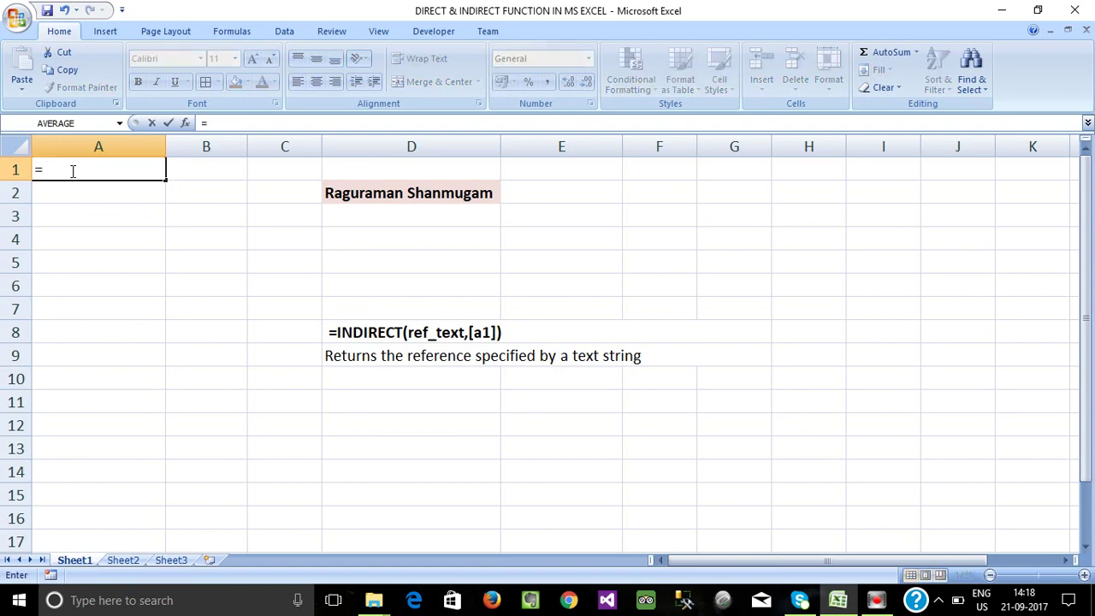
{"action": "left_click", "coordinate": [374, 196]}
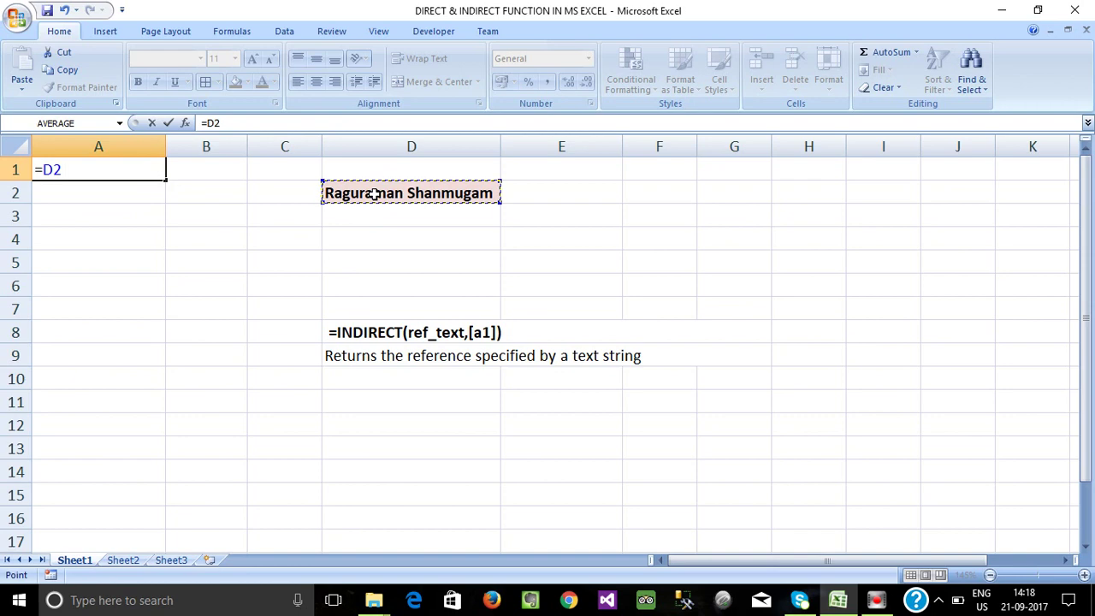
{"action": "key", "text": "Return"}
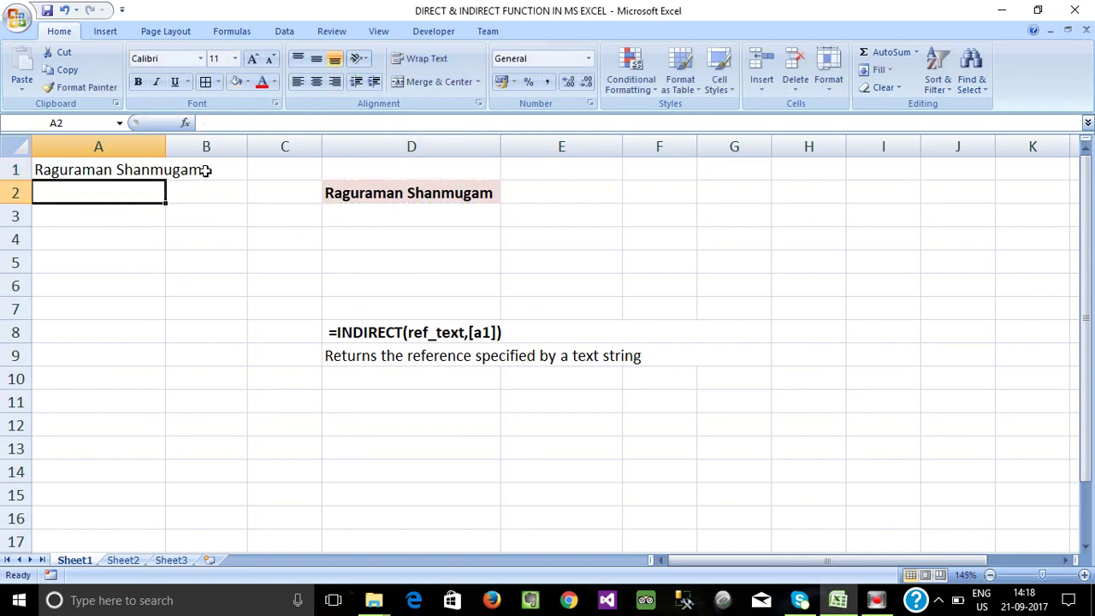
{"action": "double_click", "coordinate": [166, 142]}
{"action": "left_click", "coordinate": [166, 138]}
{"action": "left_click", "coordinate": [227, 215]}
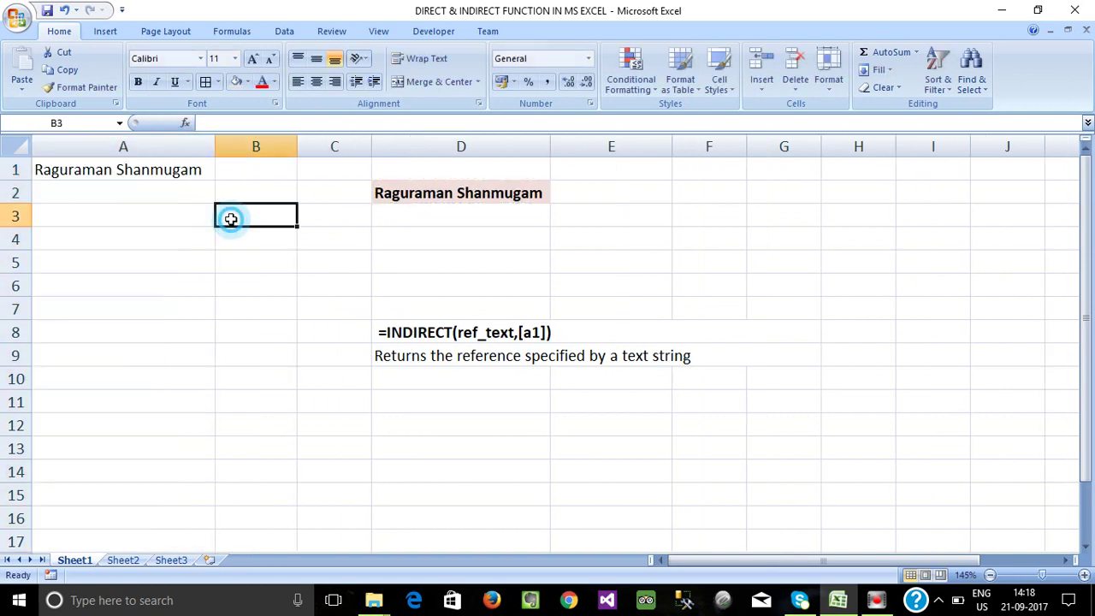
Step: Compare A1's =D2 formula with the source name in D2
{"action": "left_click", "coordinate": [176, 173]}
{"action": "left_click", "coordinate": [423, 201]}
{"action": "left_click", "coordinate": [151, 171]}
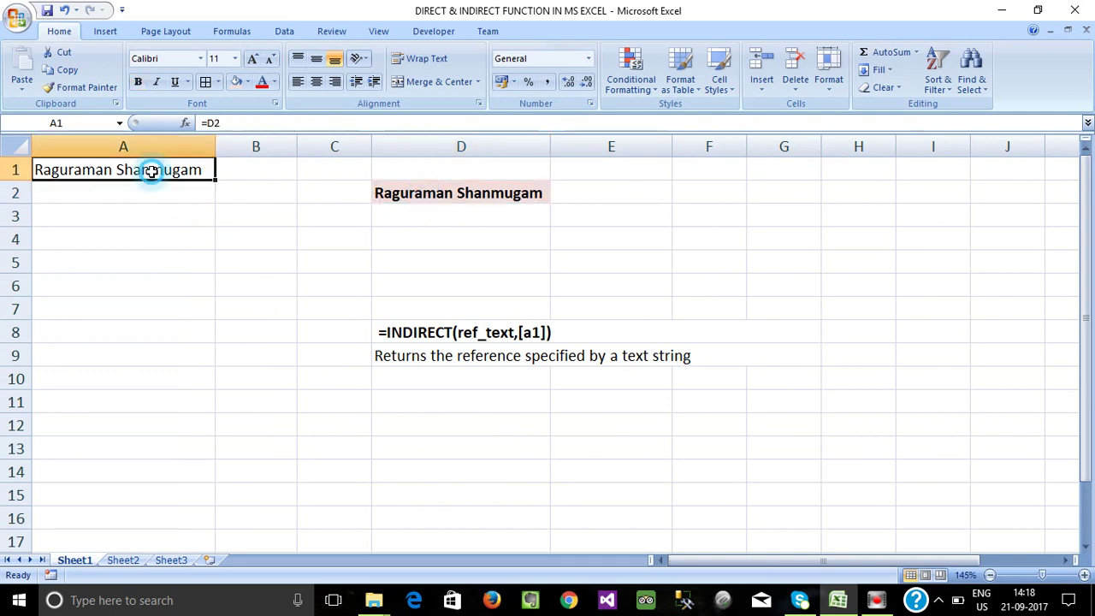
{"action": "left_click", "coordinate": [489, 193]}
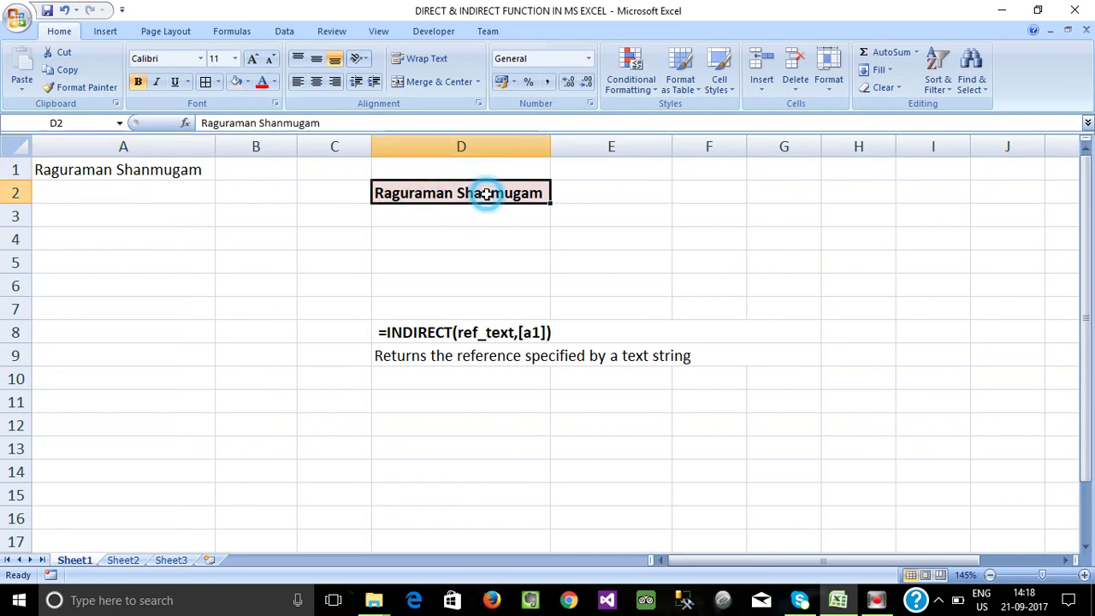
{"action": "left_click", "coordinate": [174, 174]}
{"action": "left_click", "coordinate": [445, 196]}
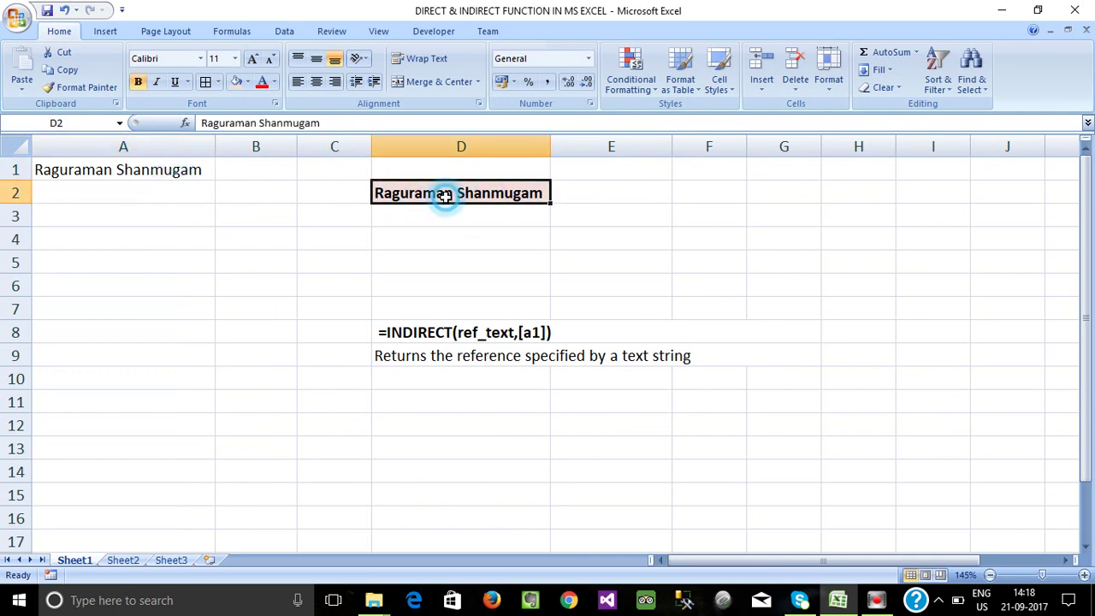
{"action": "left_click", "coordinate": [165, 178]}
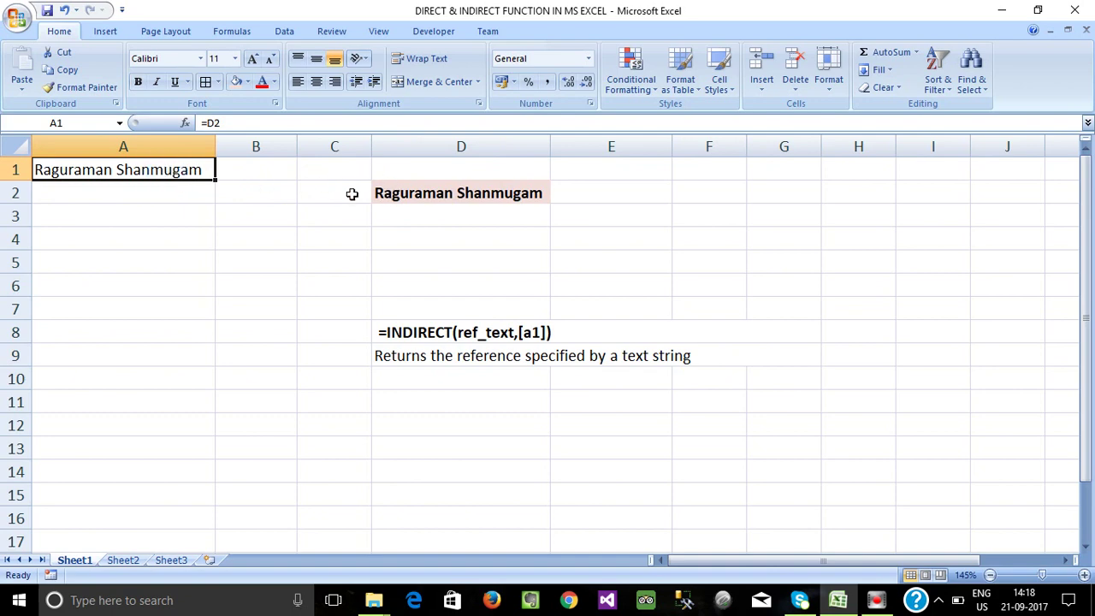
{"action": "left_click", "coordinate": [430, 195]}
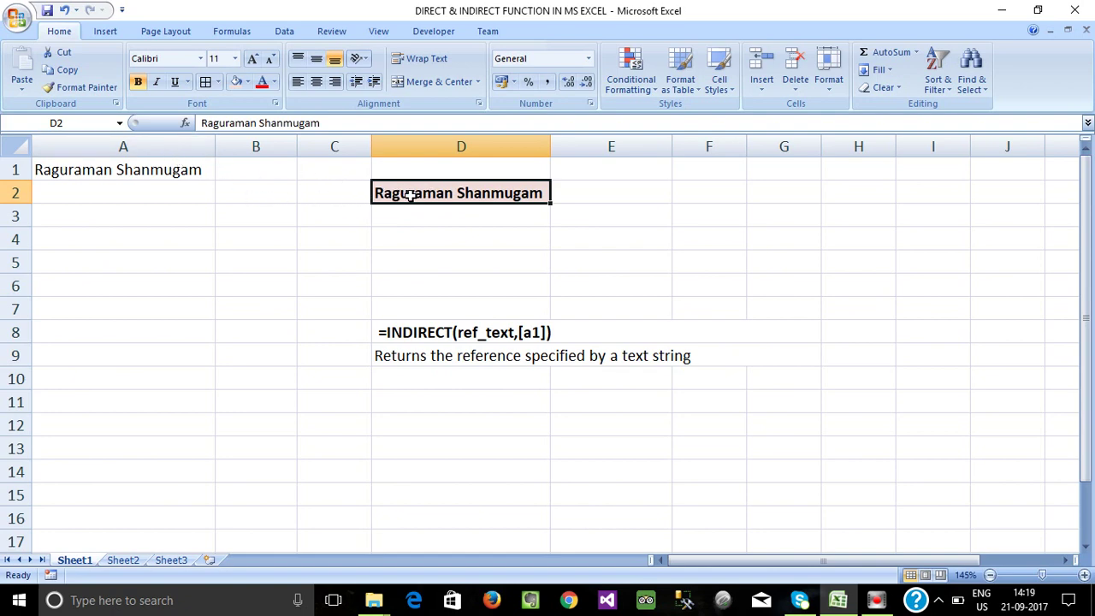
{"action": "left_click", "coordinate": [125, 175]}
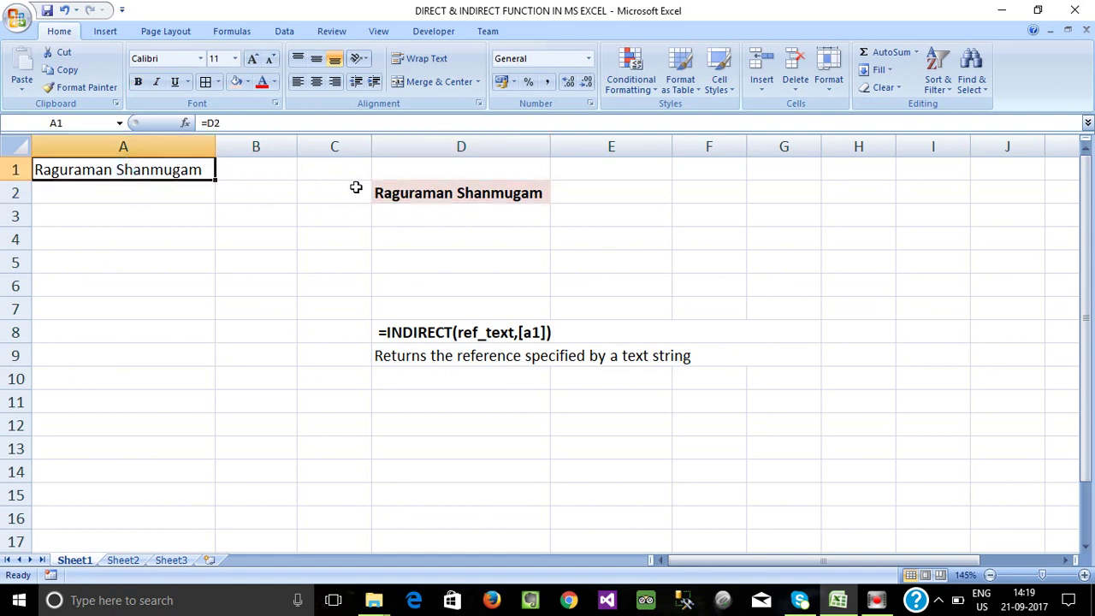
{"action": "left_click", "coordinate": [402, 188]}
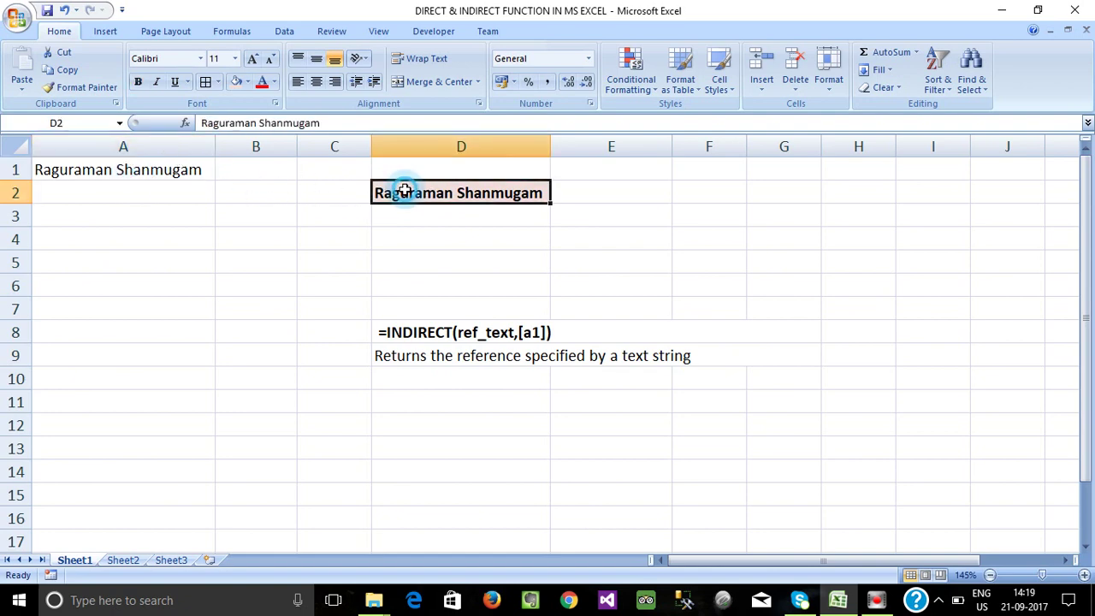
{"action": "left_click", "coordinate": [146, 171]}
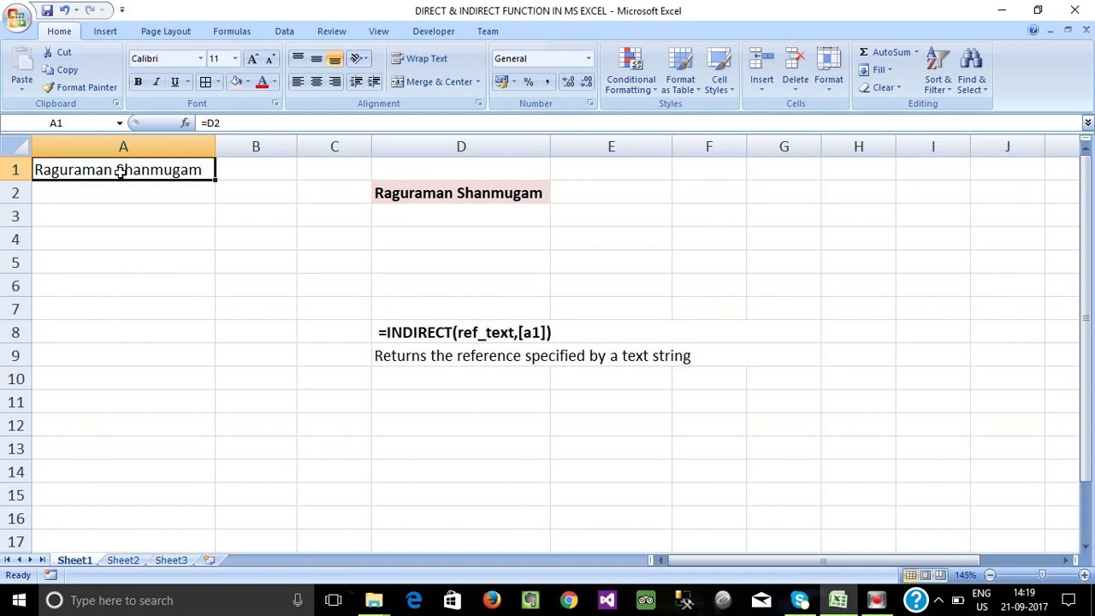
Step: Clear A1, then enter the text D2 in A4 and centre it
{"action": "key", "text": "Delete"}
{"action": "left_click", "coordinate": [120, 234]}
{"action": "left_click", "coordinate": [100, 170]}
{"action": "left_click", "coordinate": [61, 242]}
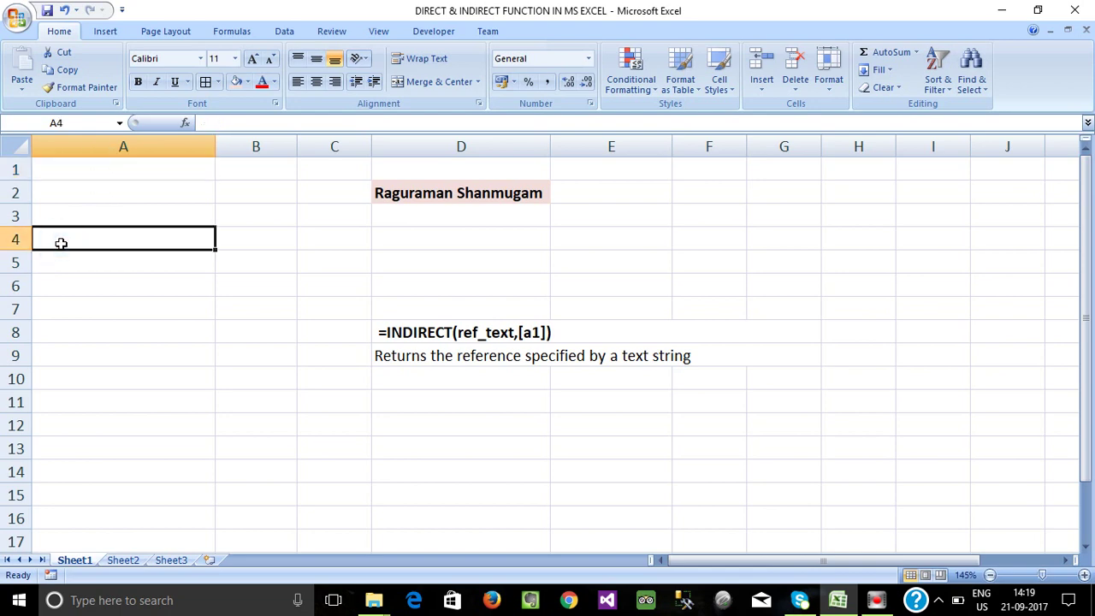
{"action": "type", "text": "D2"}
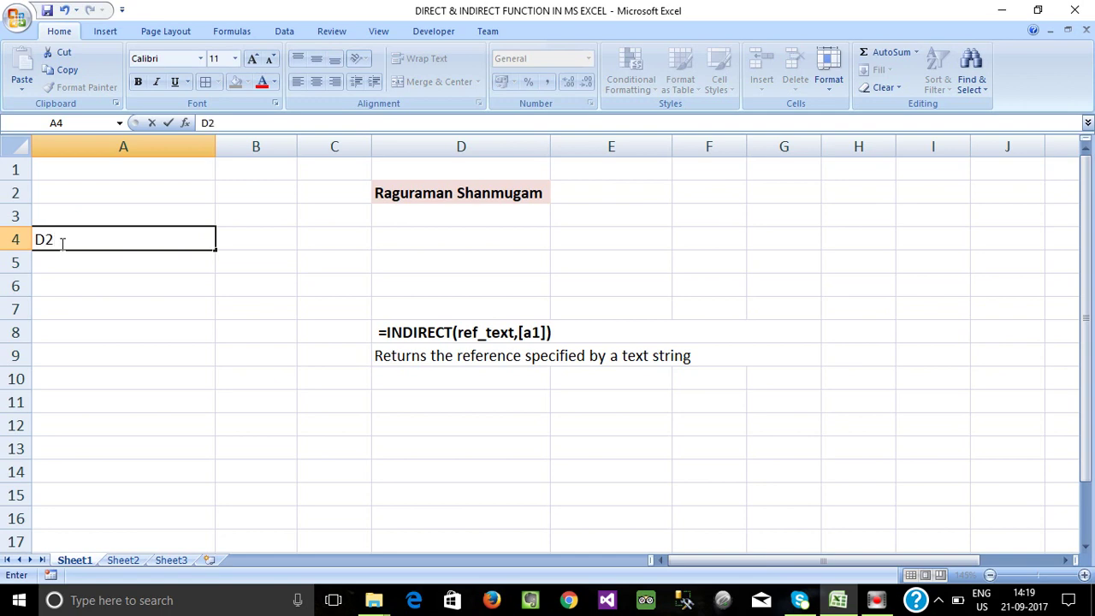
{"action": "key", "text": "Return"}
{"action": "left_click", "coordinate": [427, 191]}
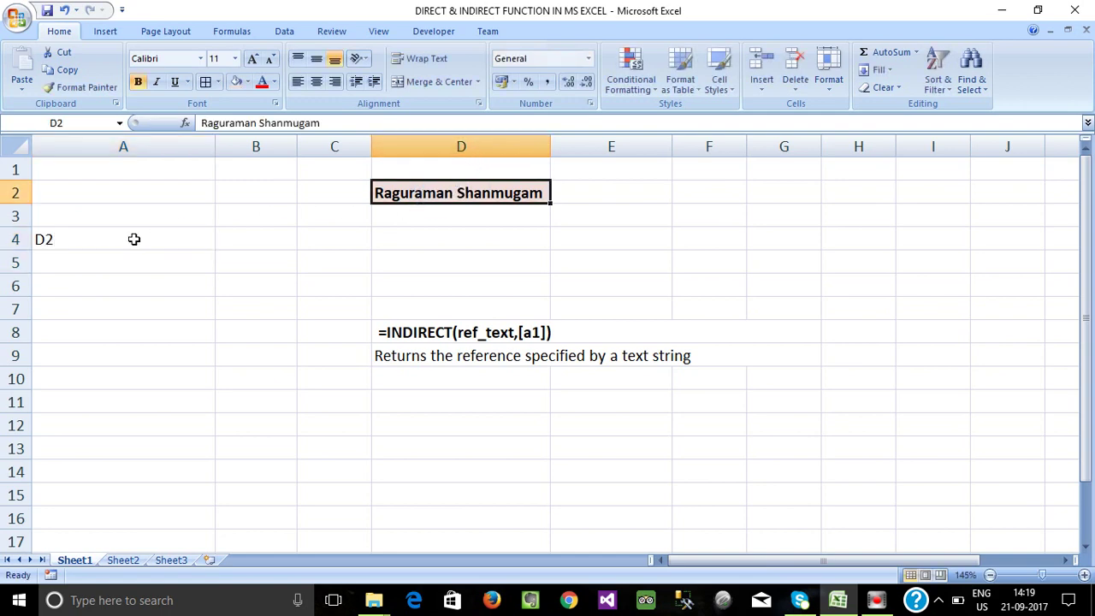
{"action": "left_click", "coordinate": [47, 239]}
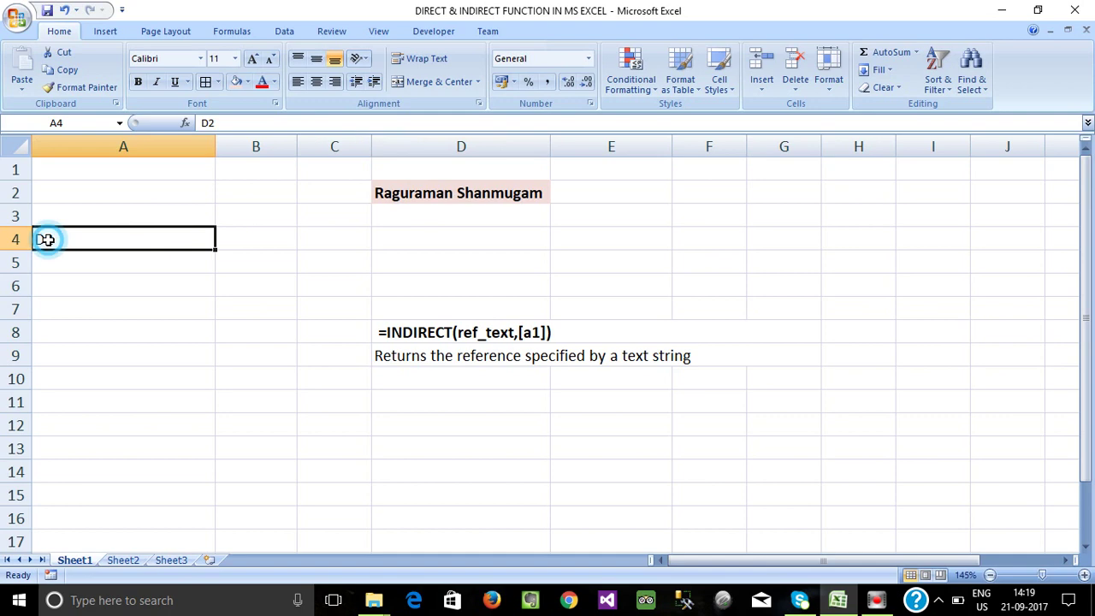
{"action": "left_click", "coordinate": [315, 81]}
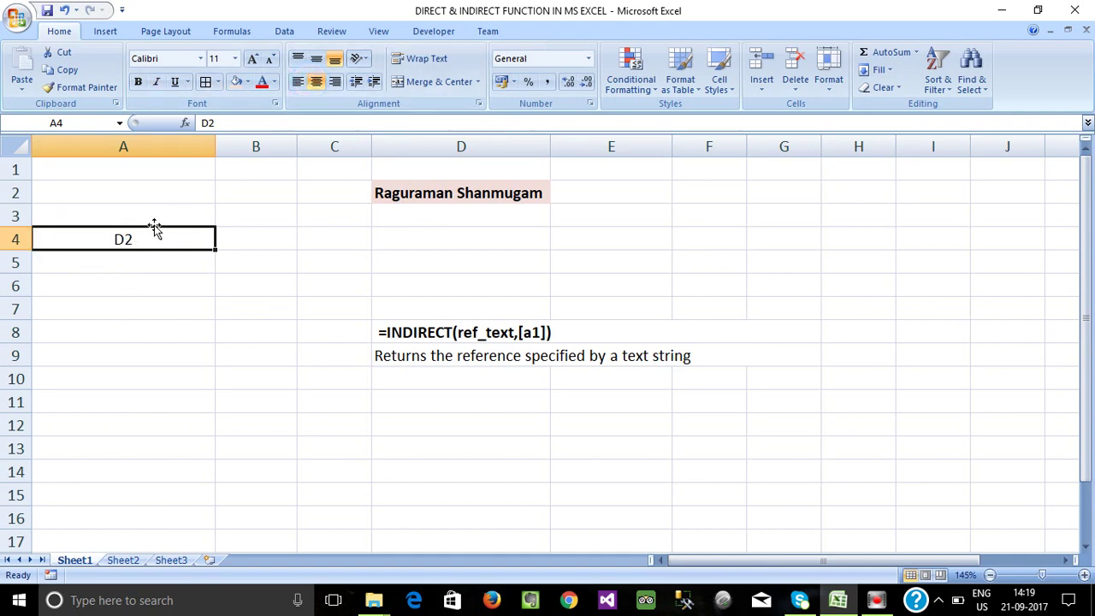
Step: Test =A4 in A1, centre the result, then delete A1's contents
{"action": "left_click", "coordinate": [106, 169]}
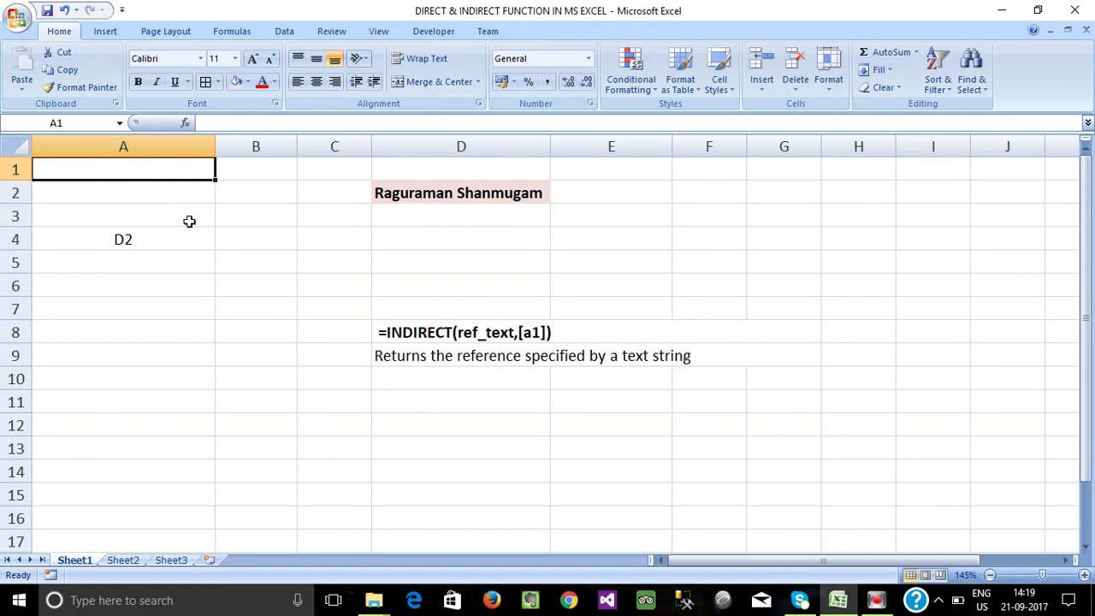
{"action": "type", "text": "="}
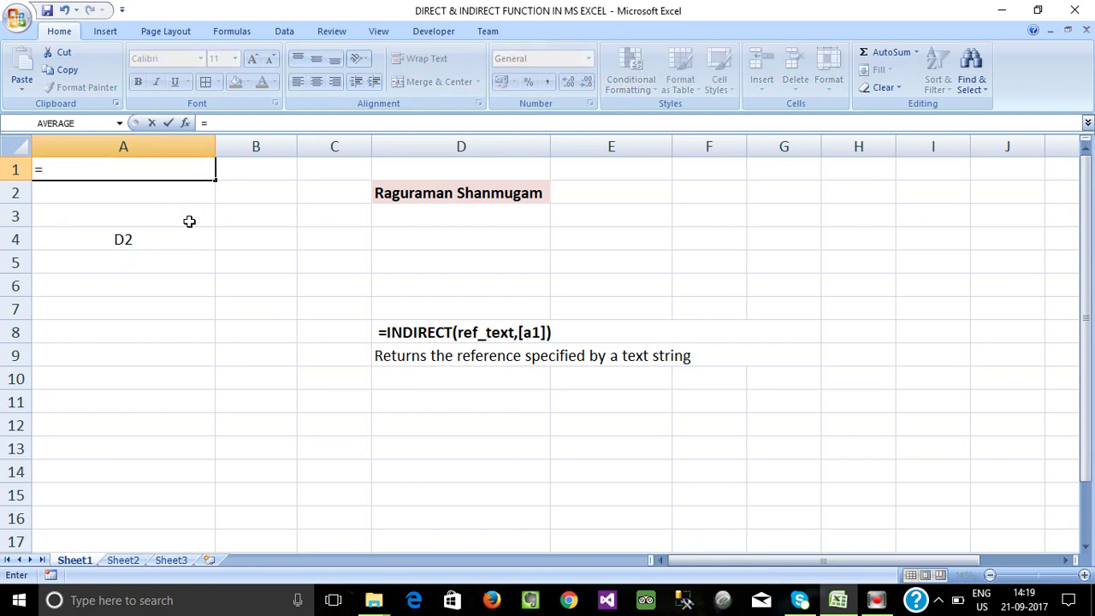
{"action": "left_click", "coordinate": [106, 242]}
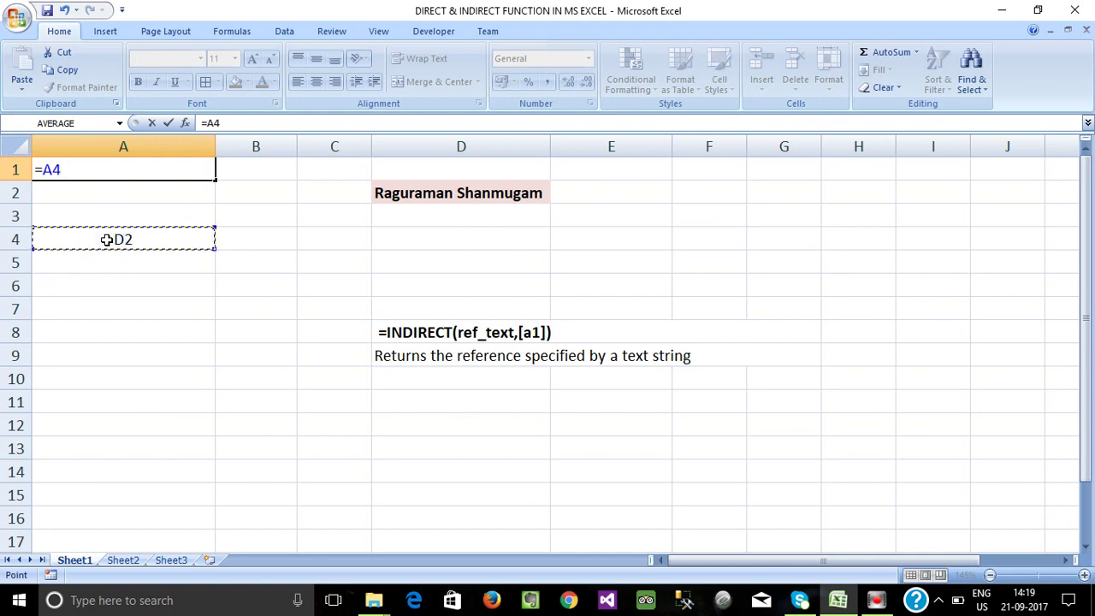
{"action": "key", "text": "Return"}
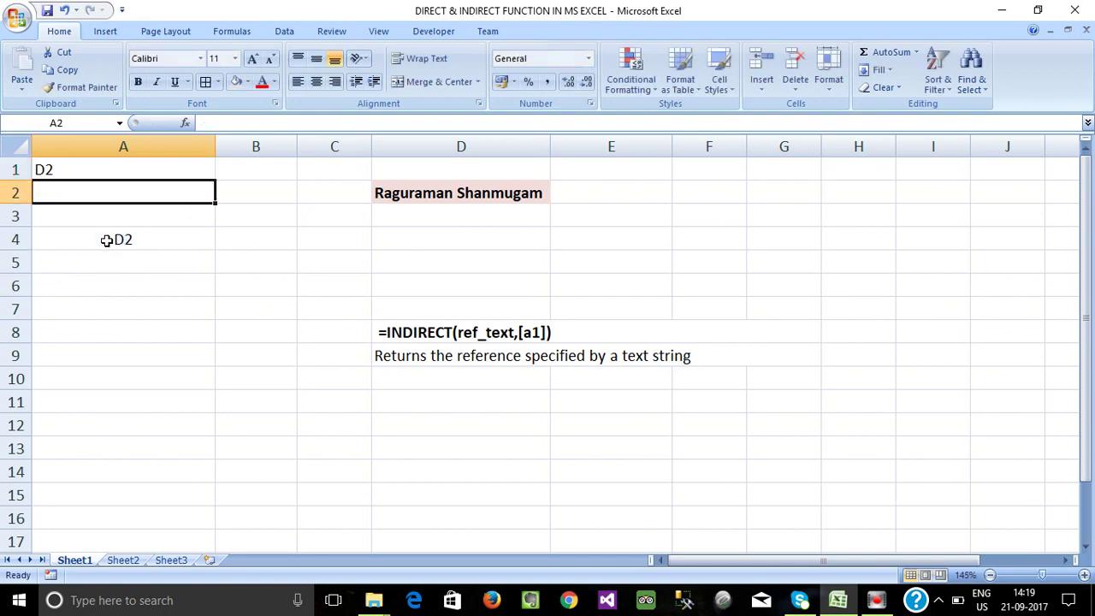
{"action": "left_click", "coordinate": [74, 174]}
{"action": "left_click", "coordinate": [316, 81]}
{"action": "left_click", "coordinate": [119, 241]}
{"action": "left_click", "coordinate": [123, 167]}
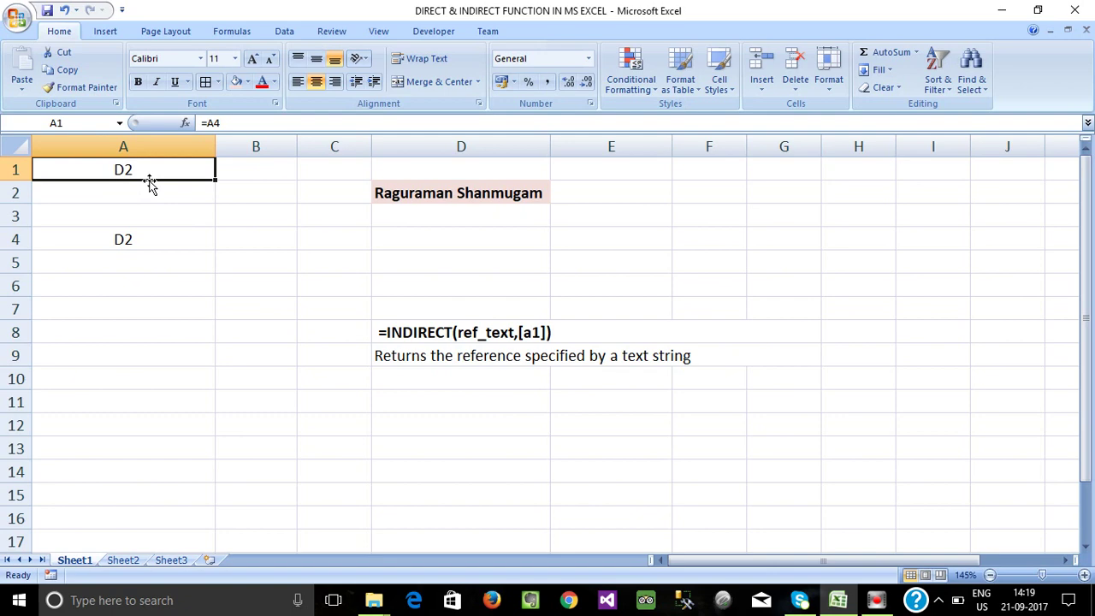
{"action": "key", "text": "Delete"}
Step: Enter =INDIRECT(A4) in A1, using A4's text D2 as the reference
{"action": "type", "text": "="}
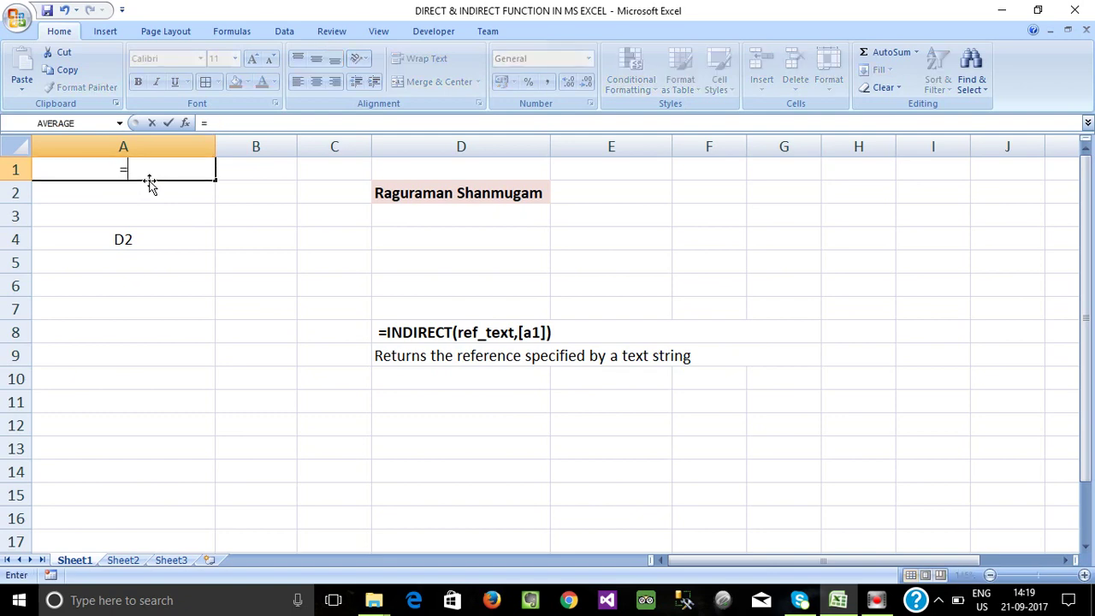
{"action": "type", "text": "indirect"}
{"action": "double_click", "coordinate": [150, 189]}
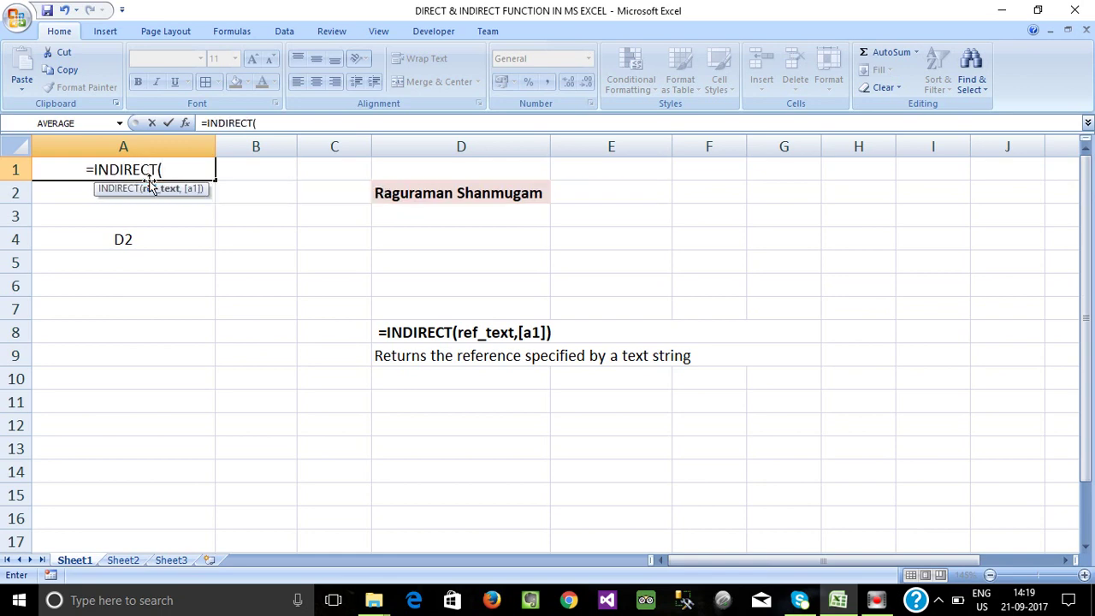
{"action": "left_click", "coordinate": [123, 238]}
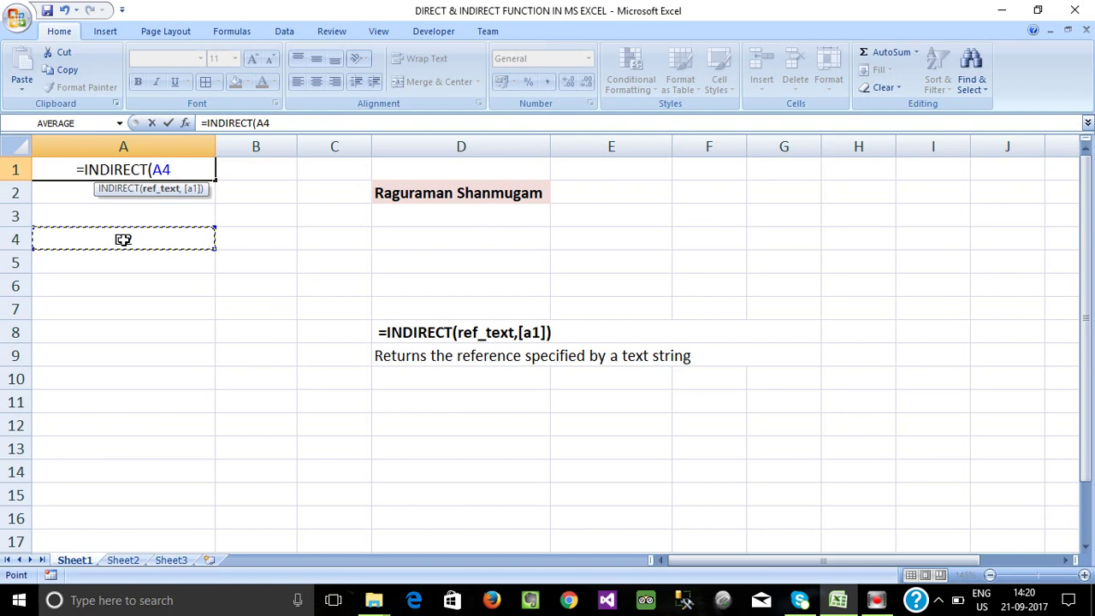
{"action": "type", "text": ")"}
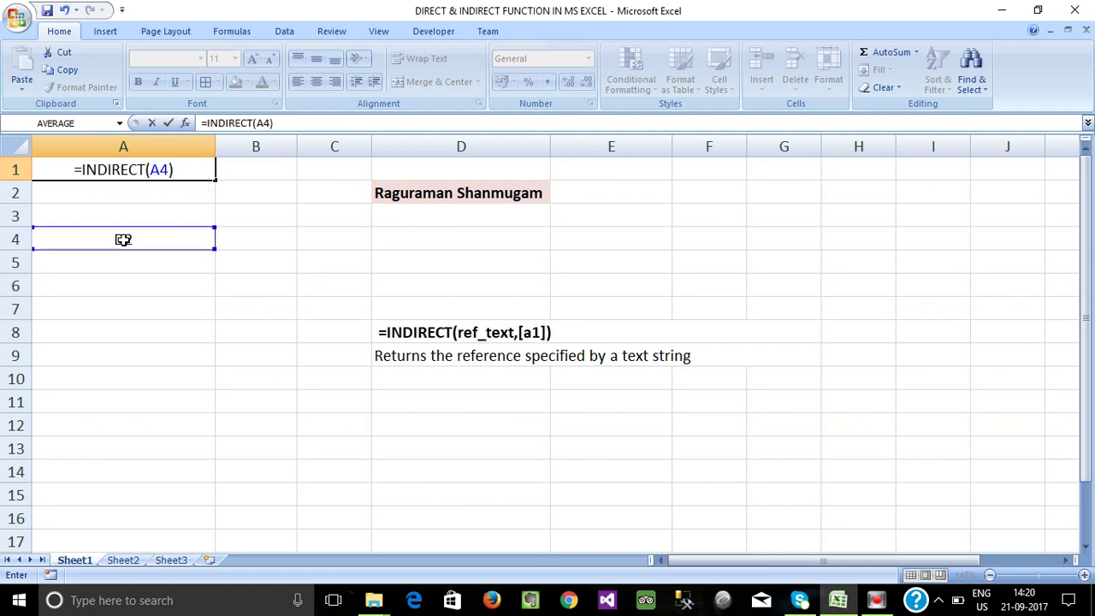
{"action": "key", "text": "Return"}
{"action": "left_click", "coordinate": [123, 239]}
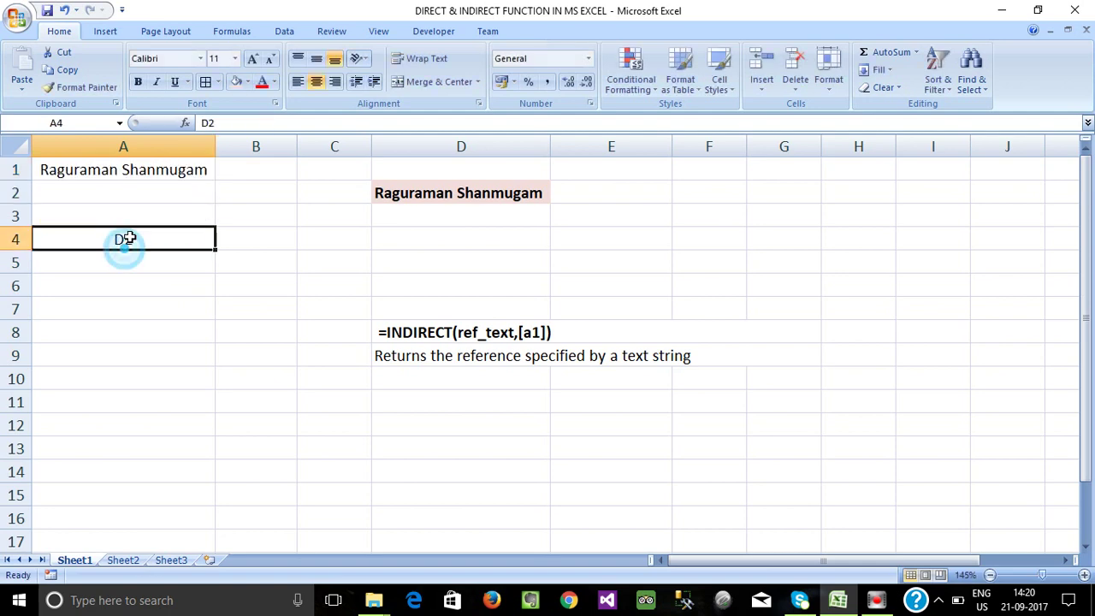
Step: Compare A1's INDIRECT result with the name in D2 and the text in A4
{"action": "left_click", "coordinate": [180, 171]}
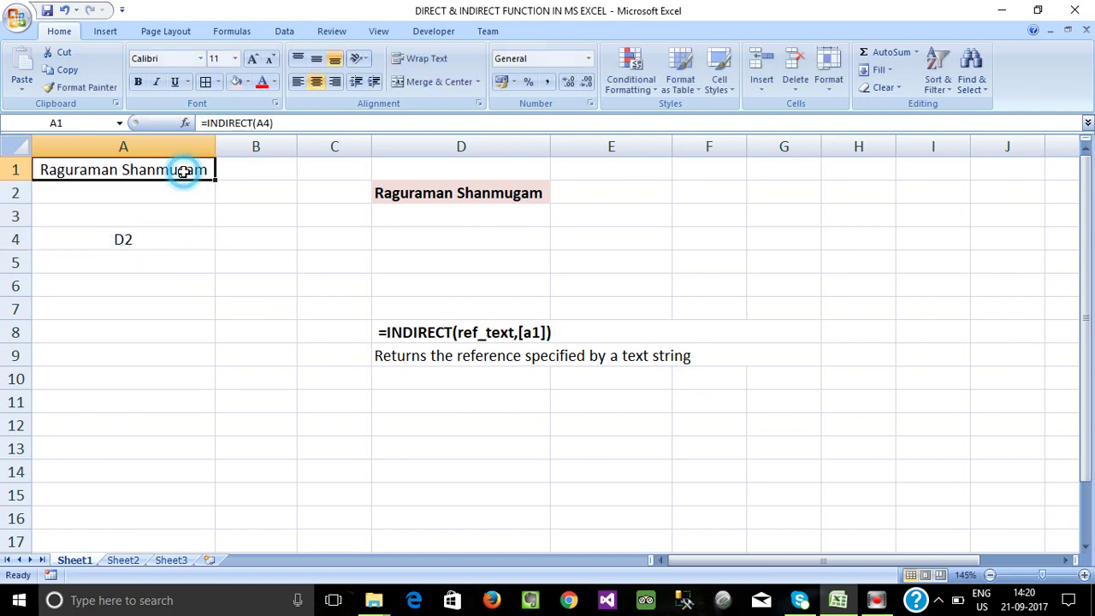
{"action": "left_click", "coordinate": [446, 193]}
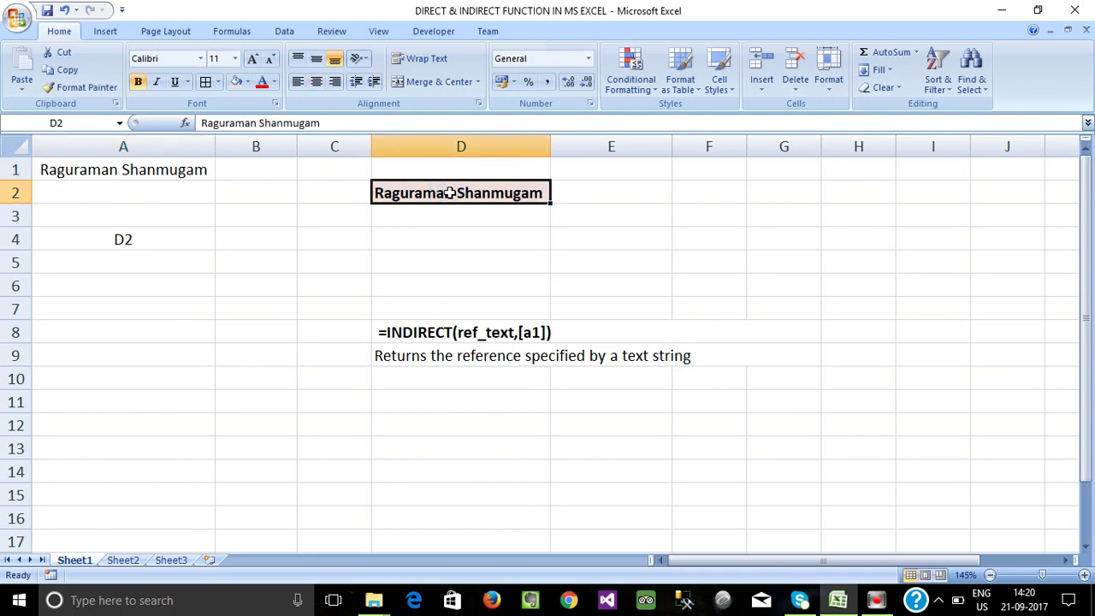
{"action": "left_click", "coordinate": [146, 167]}
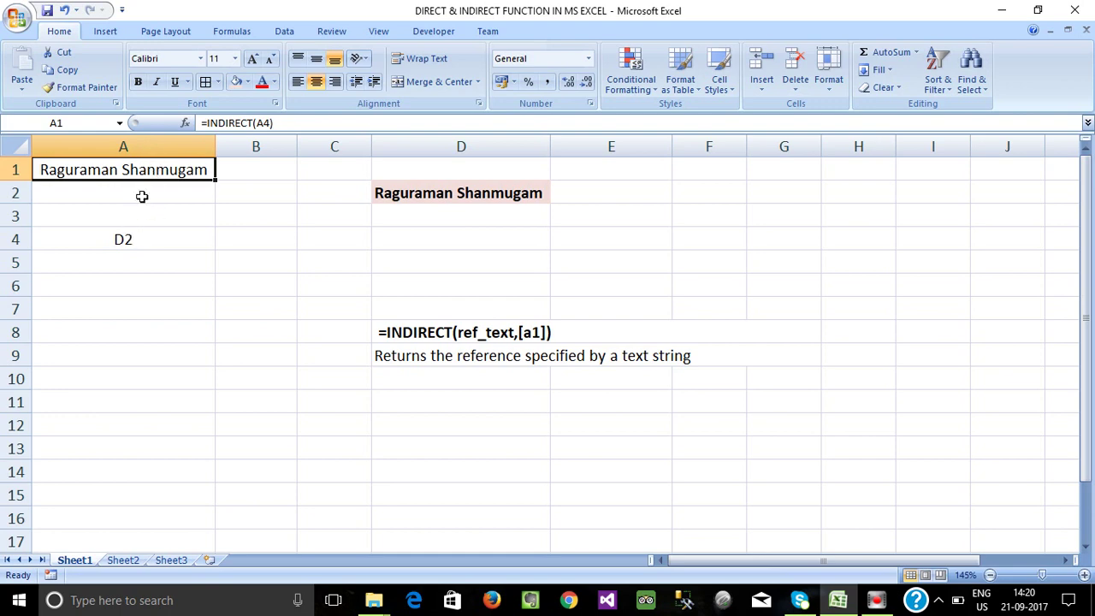
{"action": "left_click", "coordinate": [409, 196]}
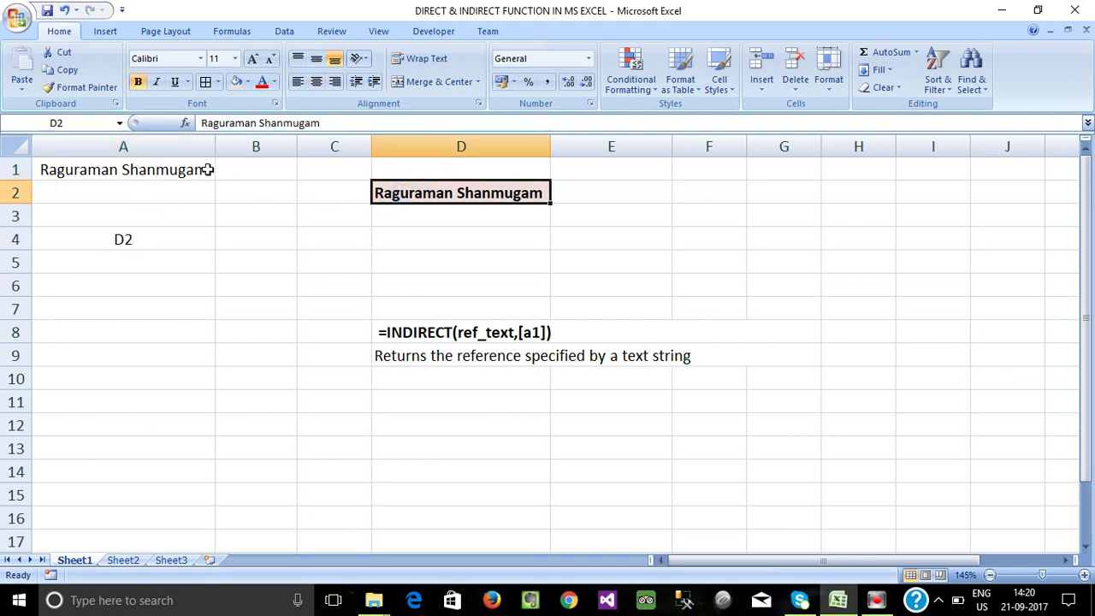
{"action": "left_click", "coordinate": [209, 169]}
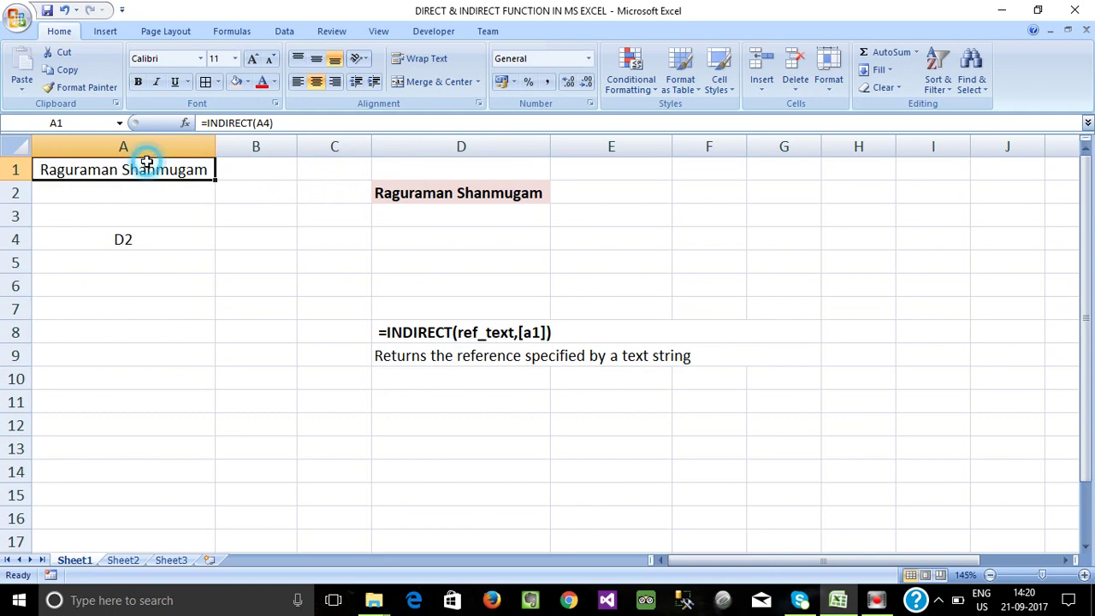
{"action": "left_click", "coordinate": [399, 195]}
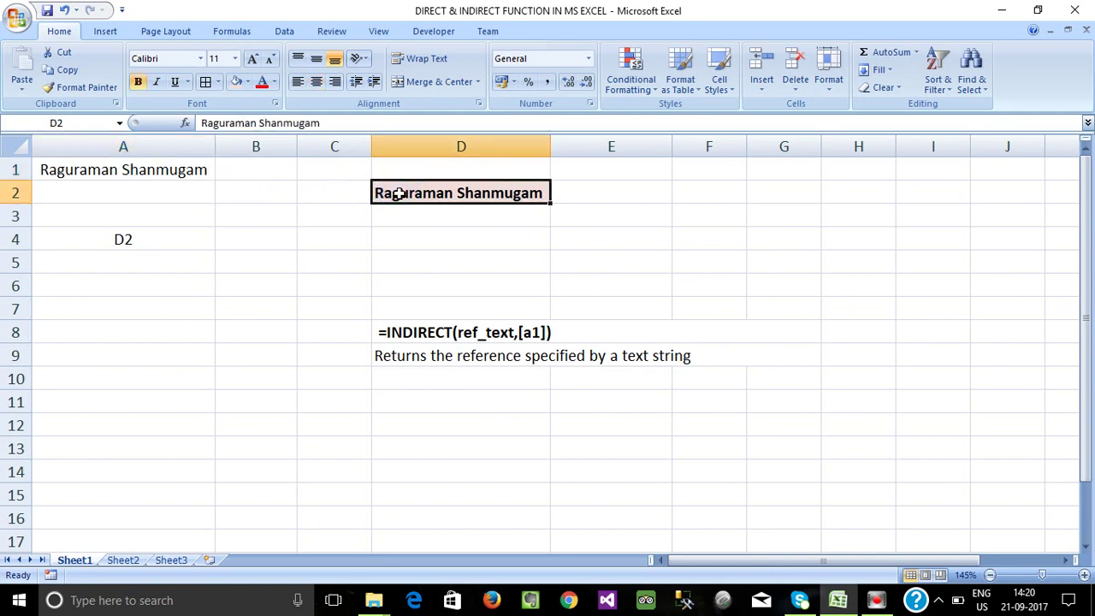
{"action": "left_click", "coordinate": [102, 241]}
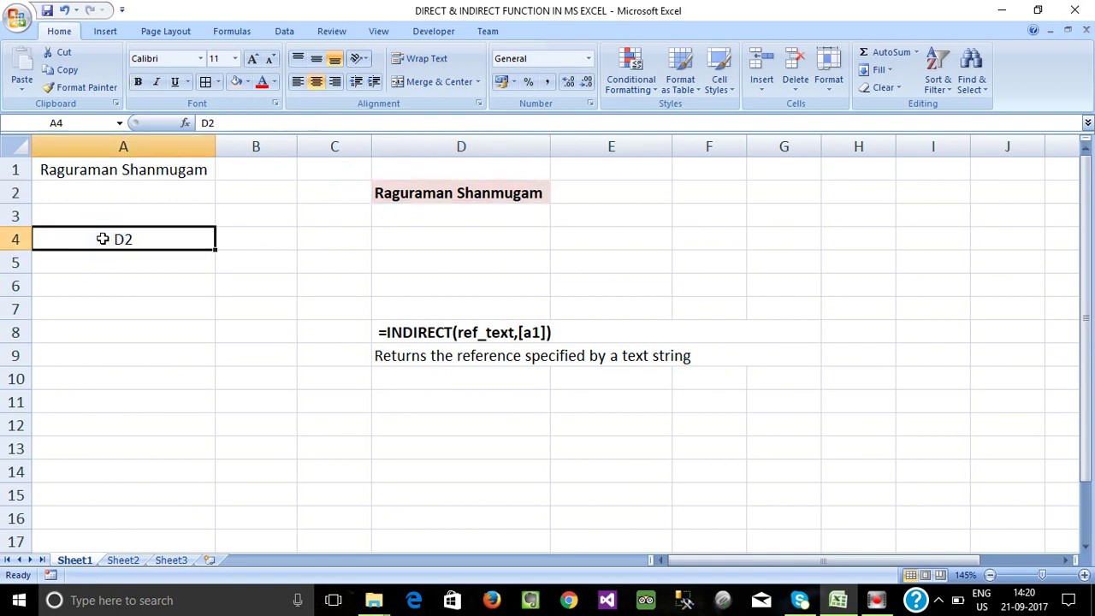
{"action": "left_click", "coordinate": [123, 258]}
{"action": "left_click", "coordinate": [118, 239]}
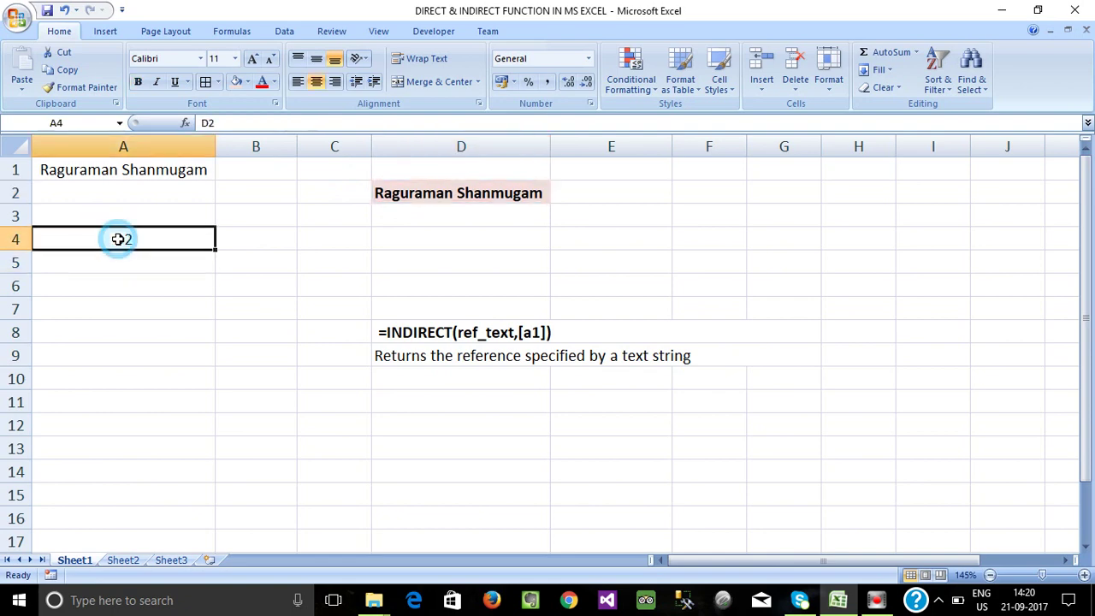
{"action": "left_click", "coordinate": [146, 168]}
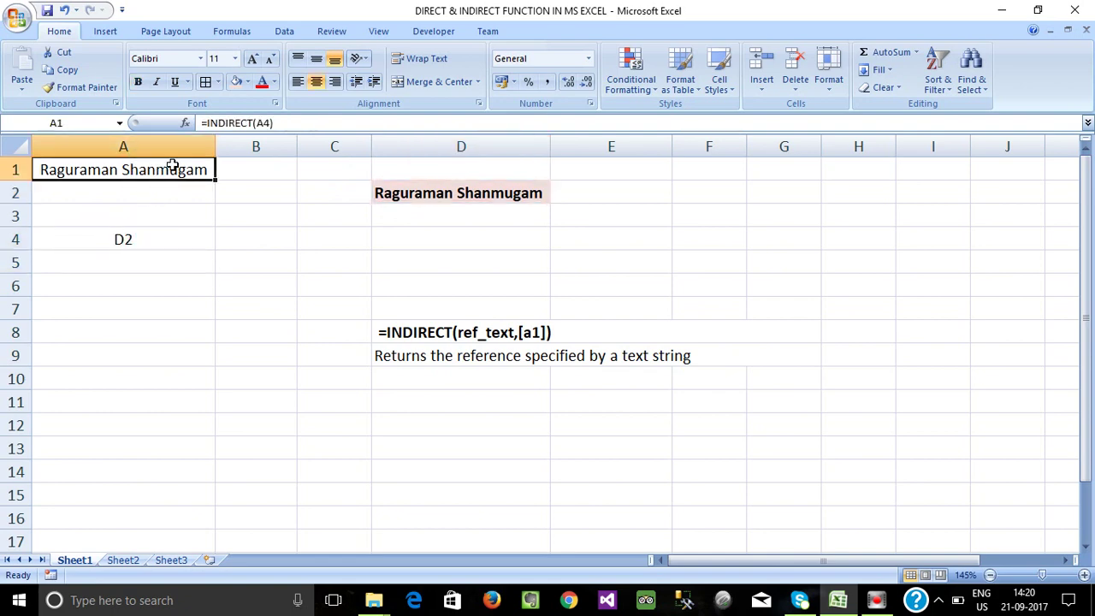
{"action": "left_click", "coordinate": [120, 239]}
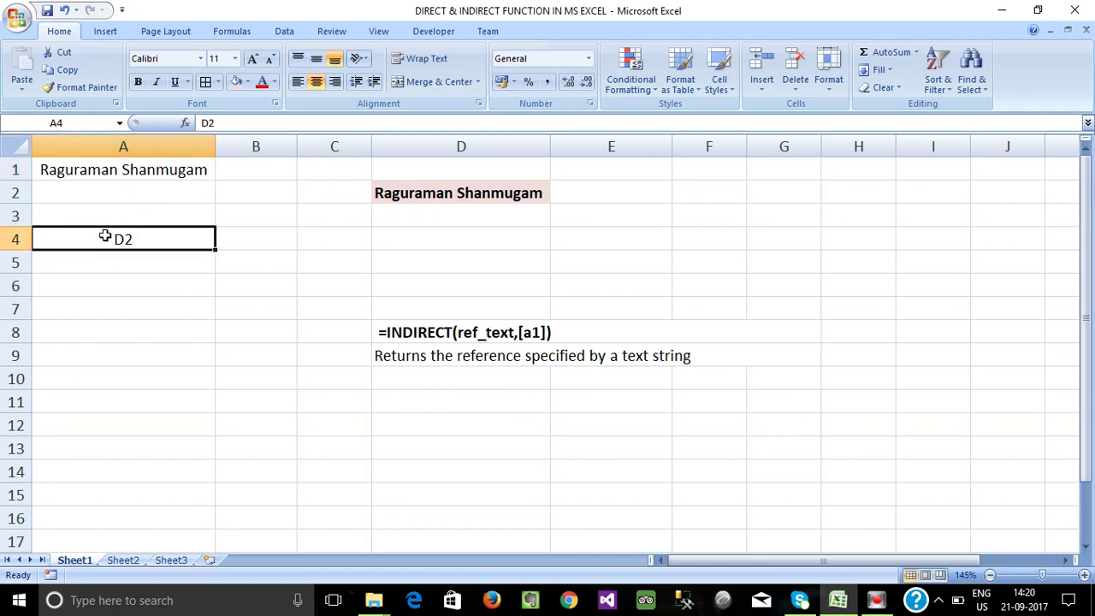
Step: Highlight the INDIRECT formula text in A1 and recheck A4 and D2
{"action": "left_click", "coordinate": [129, 147]}
{"action": "left_click", "coordinate": [118, 254]}
{"action": "left_click", "coordinate": [118, 239]}
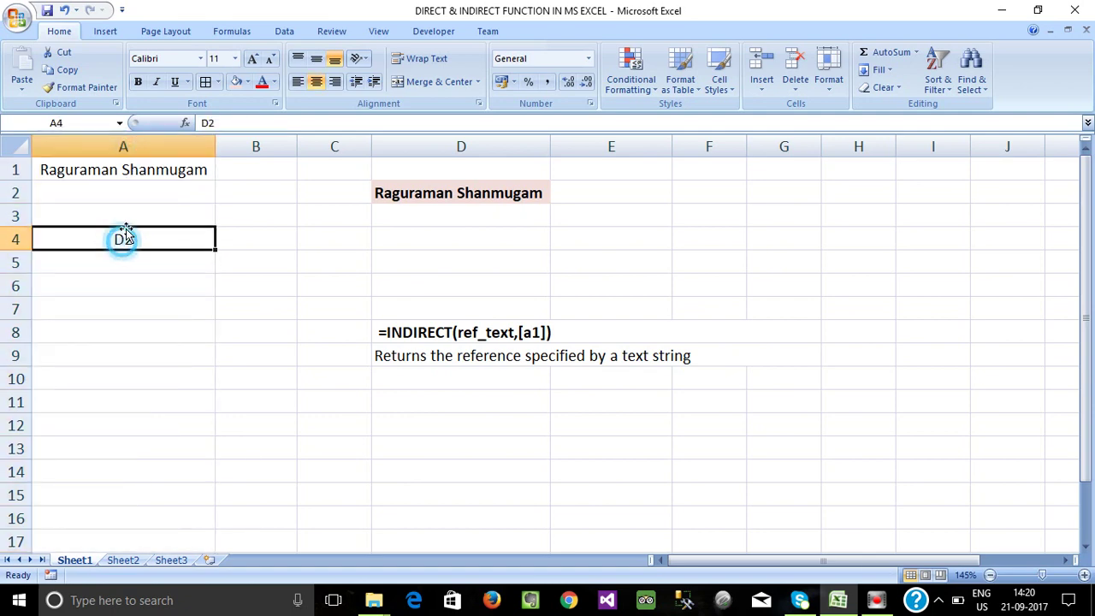
{"action": "left_click", "coordinate": [141, 168]}
{"action": "left_click_drag", "start_coordinate": [276, 122], "coordinate": [196, 116]}
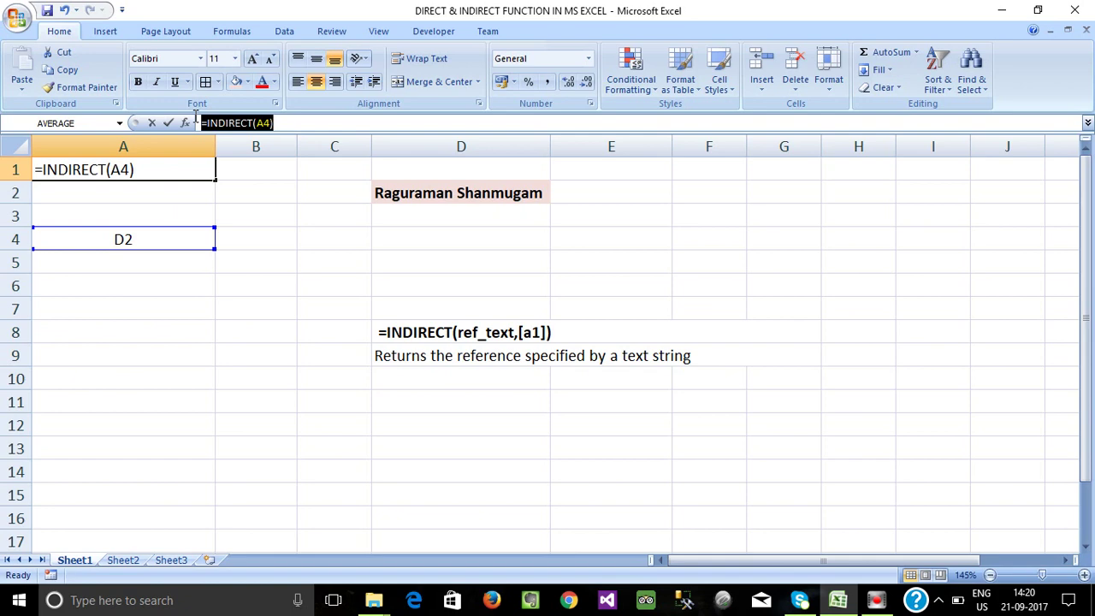
{"action": "left_click", "coordinate": [189, 175]}
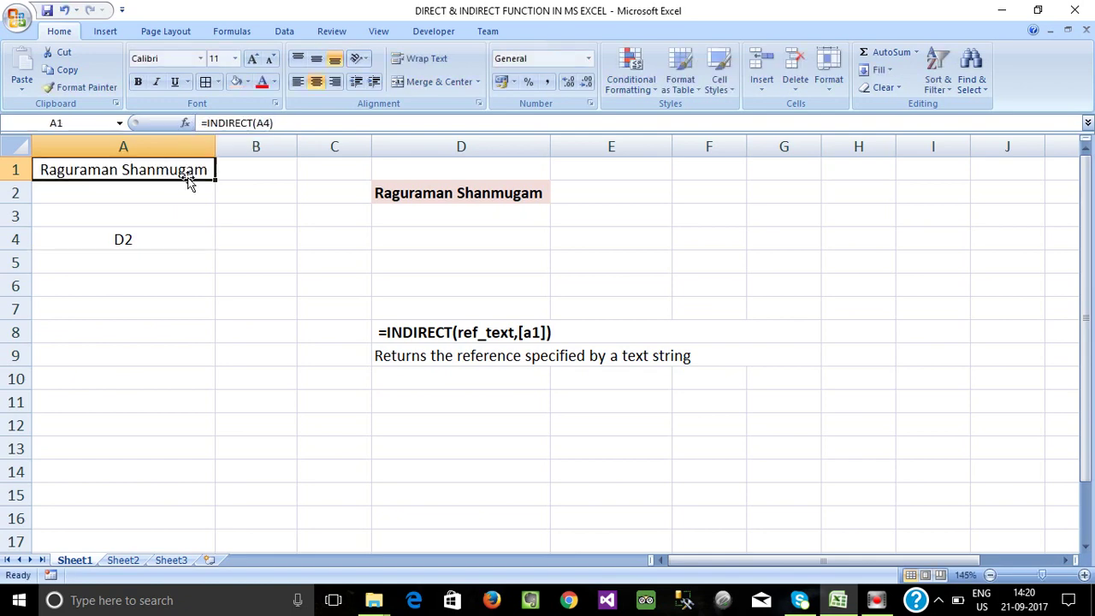
{"action": "left_click", "coordinate": [179, 238]}
{"action": "left_click", "coordinate": [154, 166]}
{"action": "left_click", "coordinate": [432, 193]}
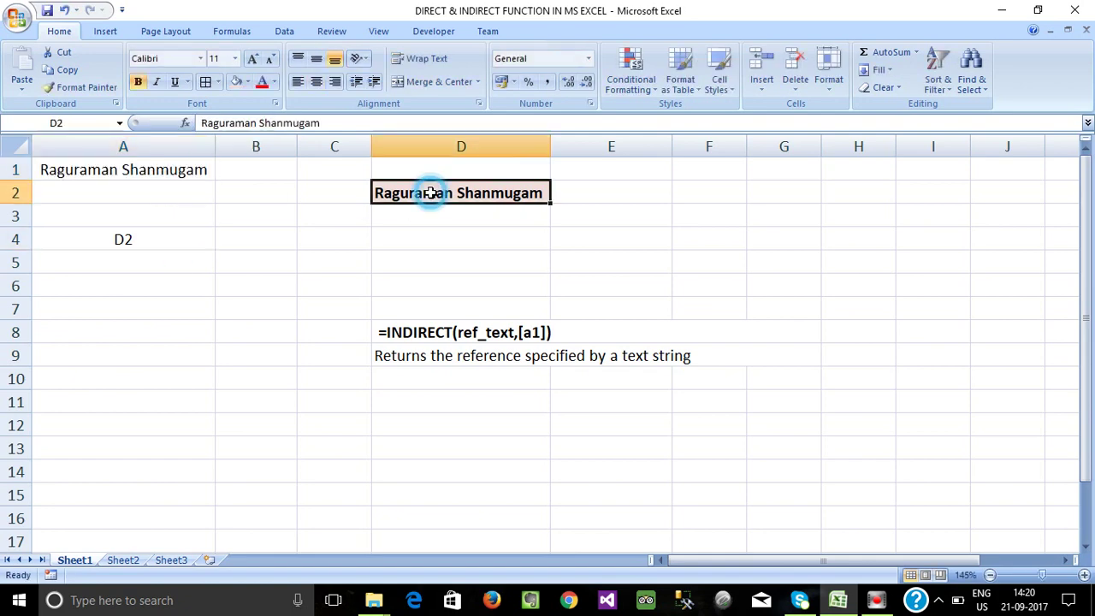
{"action": "left_click", "coordinate": [162, 173]}
Step: Widen column A slightly, recheck A4 and A1, and select column C
{"action": "left_click_drag", "start_coordinate": [215, 144], "coordinate": [217, 143]}
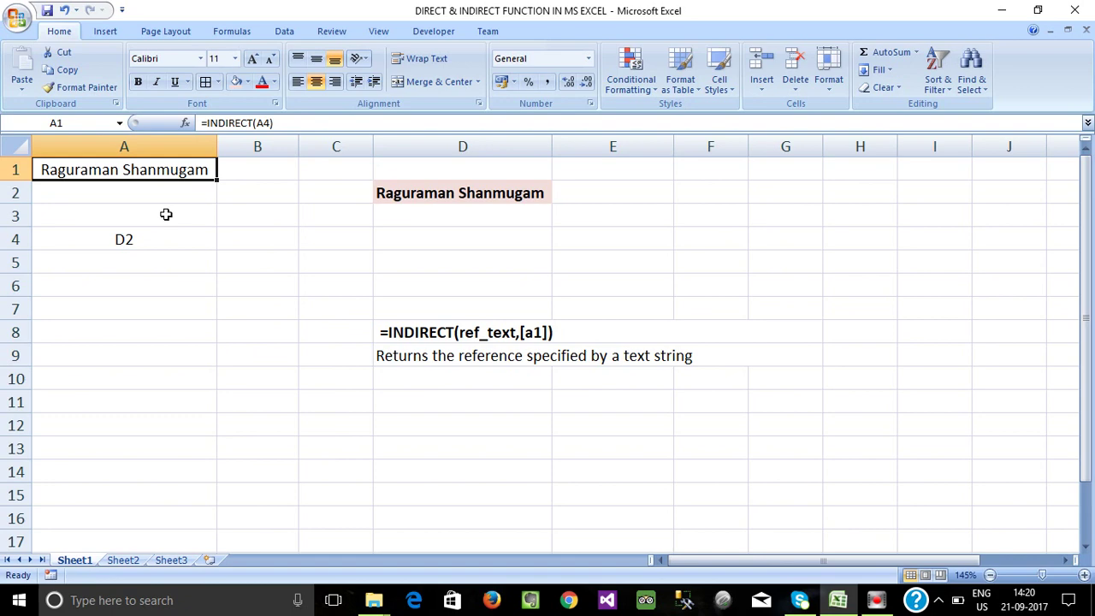
{"action": "left_click", "coordinate": [164, 330]}
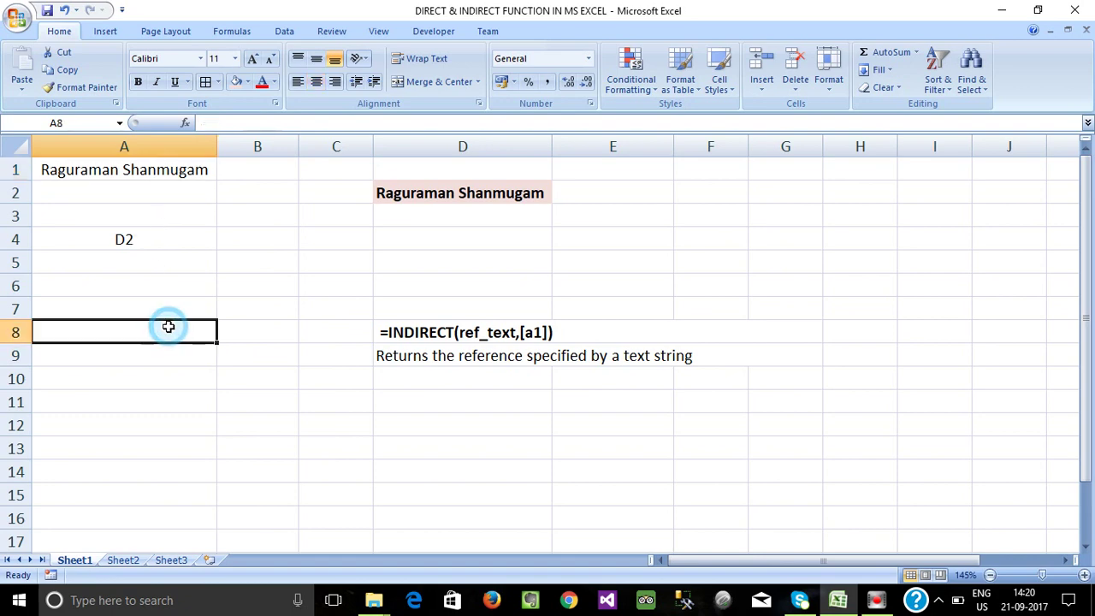
{"action": "left_click", "coordinate": [125, 241]}
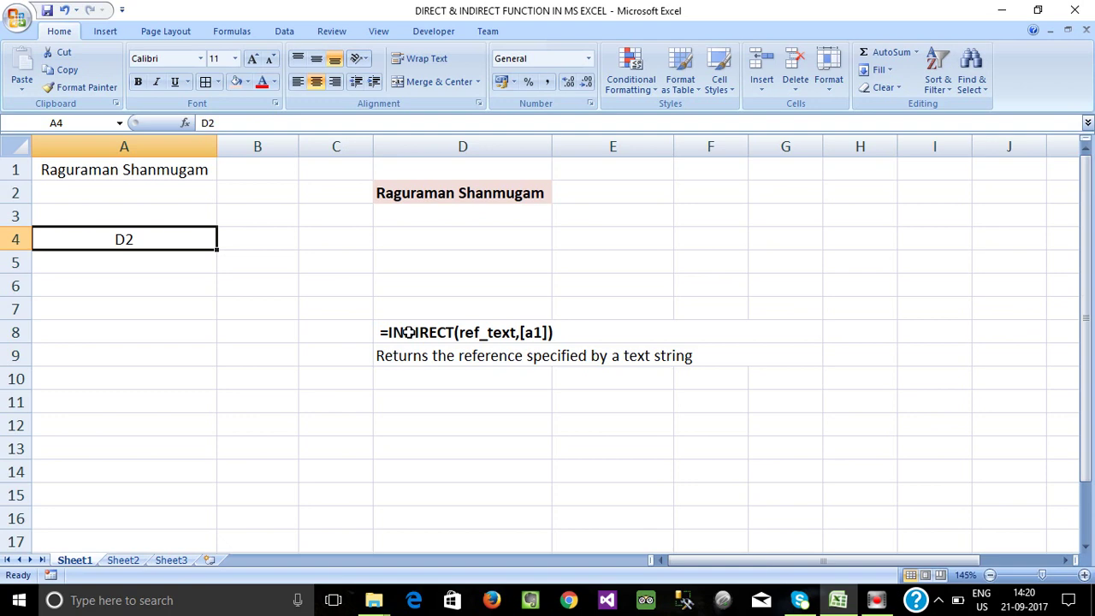
{"action": "left_click", "coordinate": [103, 170]}
{"action": "left_click", "coordinate": [106, 237]}
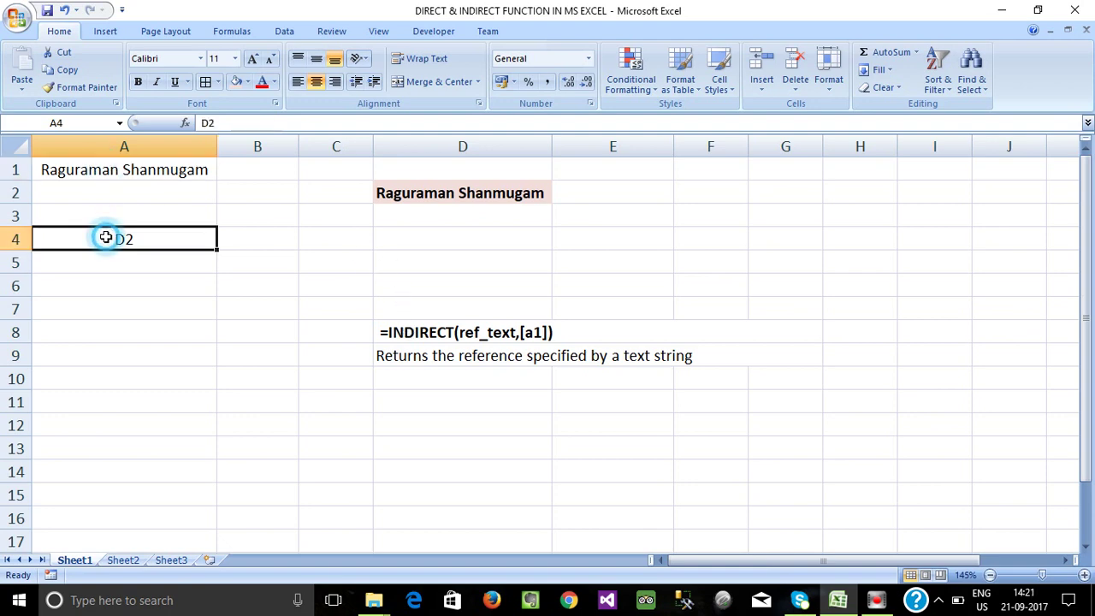
{"action": "left_click", "coordinate": [108, 170]}
{"action": "left_click", "coordinate": [125, 215]}
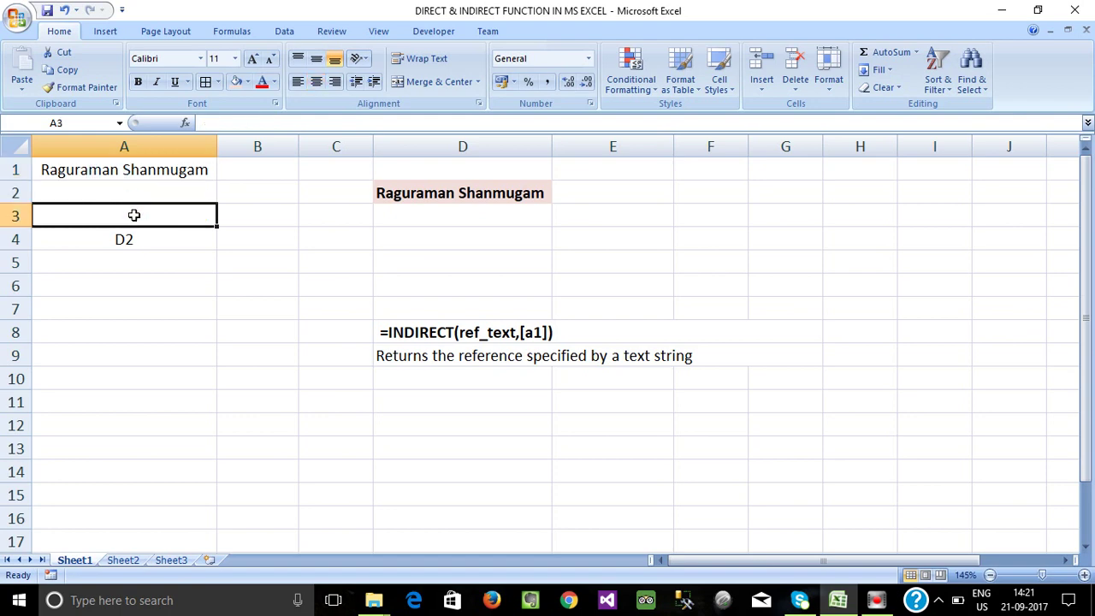
{"action": "left_click", "coordinate": [84, 353]}
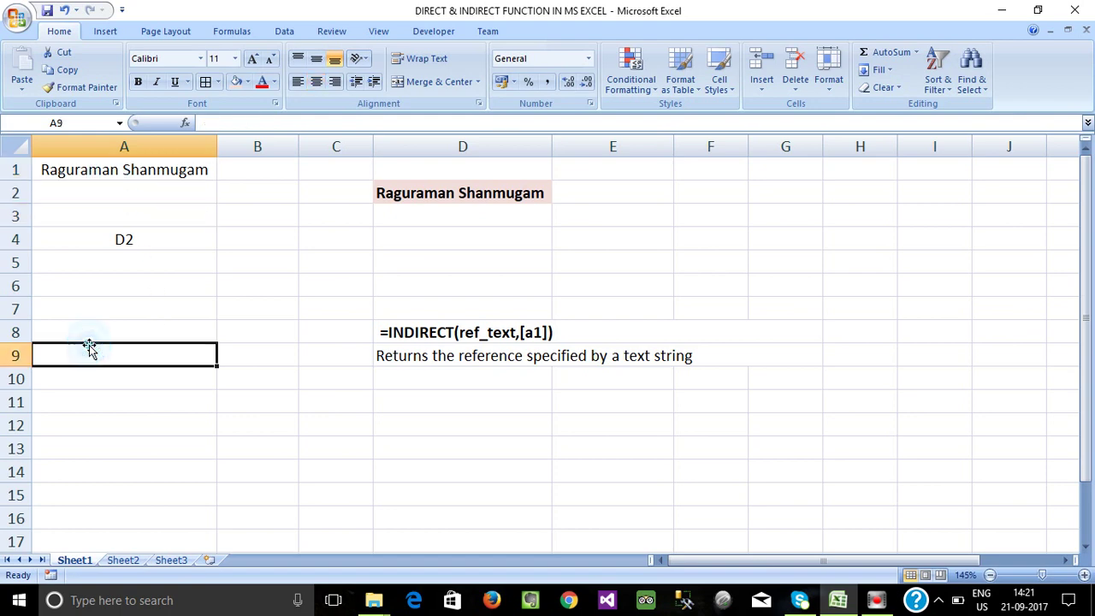
{"action": "left_click", "coordinate": [337, 306]}
Step: Insert a blank column at C and delete column A
{"action": "key", "text": "ctrl+space"}
{"action": "key", "text": "ctrl+plus"}
{"action": "key", "text": "ctrl+plus"}
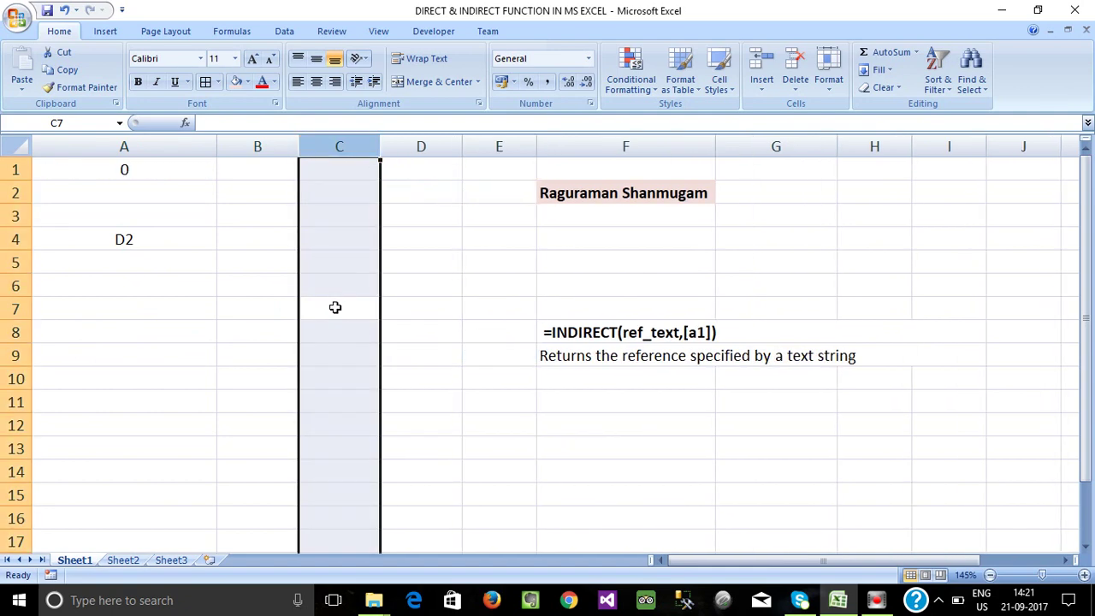
{"action": "left_click", "coordinate": [115, 165]}
{"action": "key", "text": "ctrl+space"}
{"action": "key", "text": "ctrl+minus"}
{"action": "left_click", "coordinate": [125, 185]}
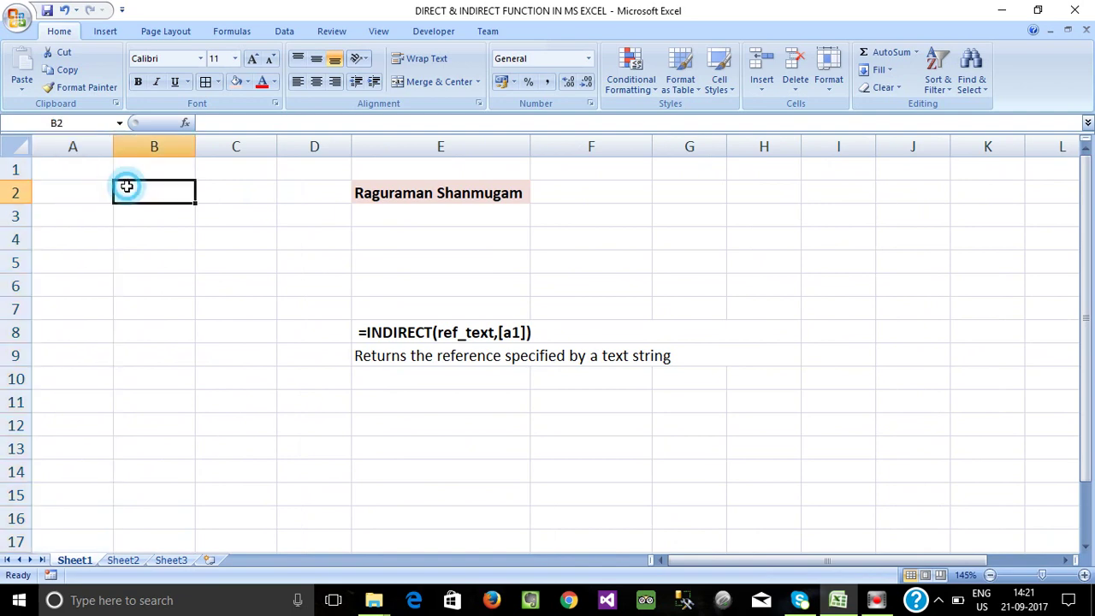
{"action": "left_click", "coordinate": [79, 225]}
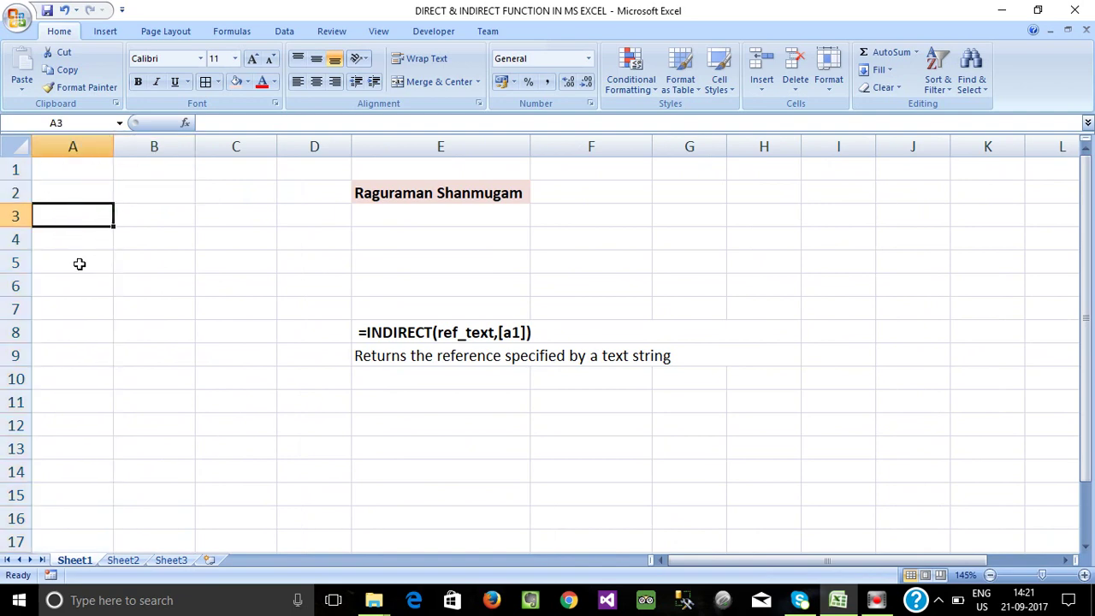
Step: Look over Sheet2's NAMES list in E1:E9, then return to Sheet1's A4
{"action": "left_click", "coordinate": [123, 560]}
{"action": "left_click_drag", "start_coordinate": [349, 177], "coordinate": [392, 342]}
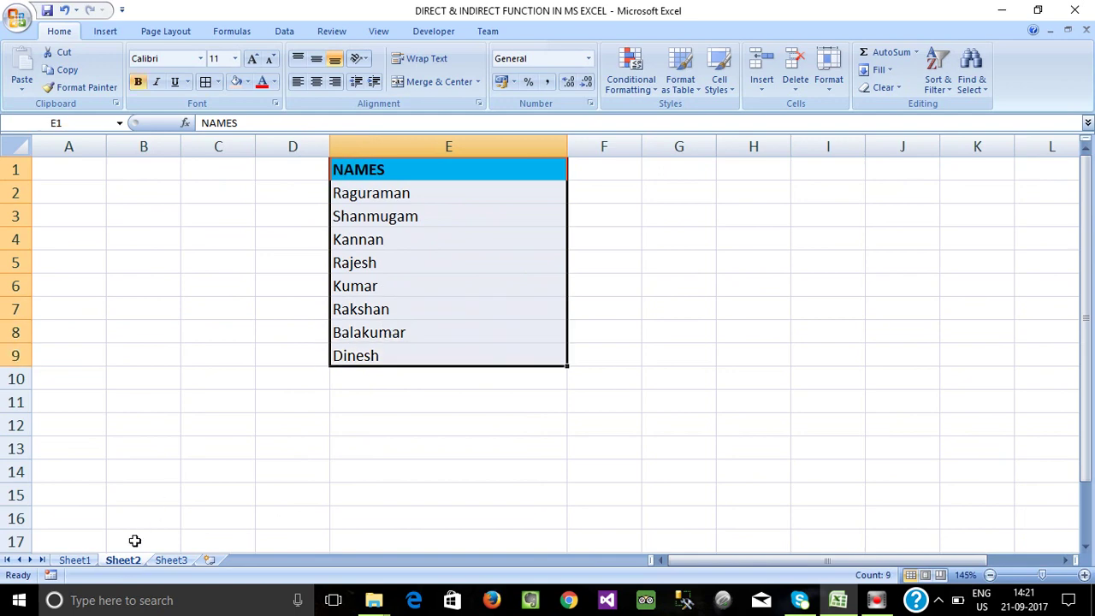
{"action": "left_click", "coordinate": [379, 400]}
{"action": "left_click", "coordinate": [374, 177]}
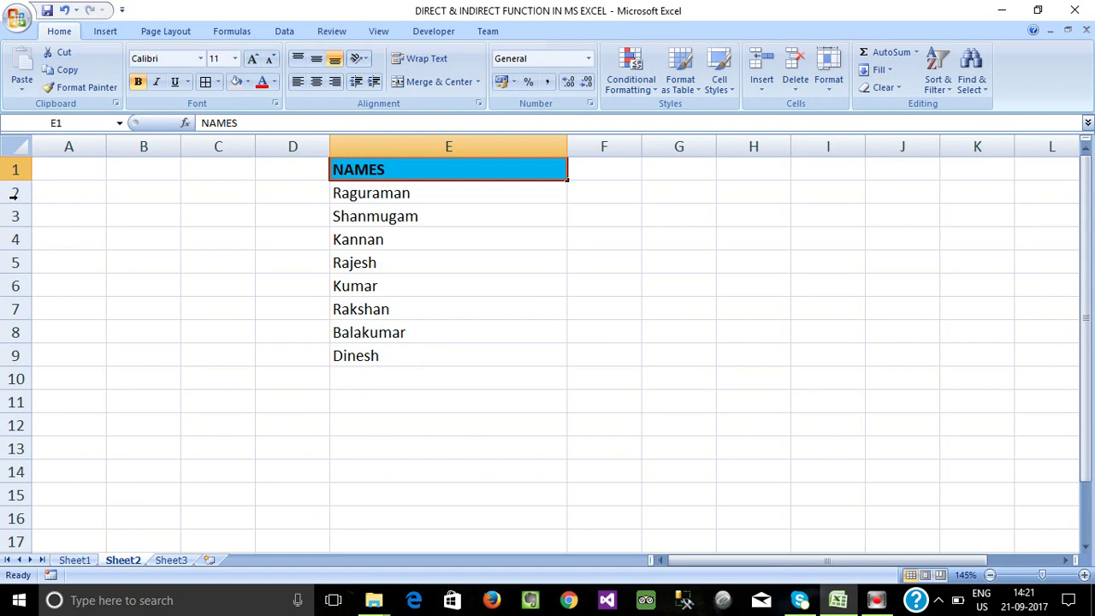
{"action": "left_click", "coordinate": [75, 559]}
{"action": "left_click", "coordinate": [120, 560]}
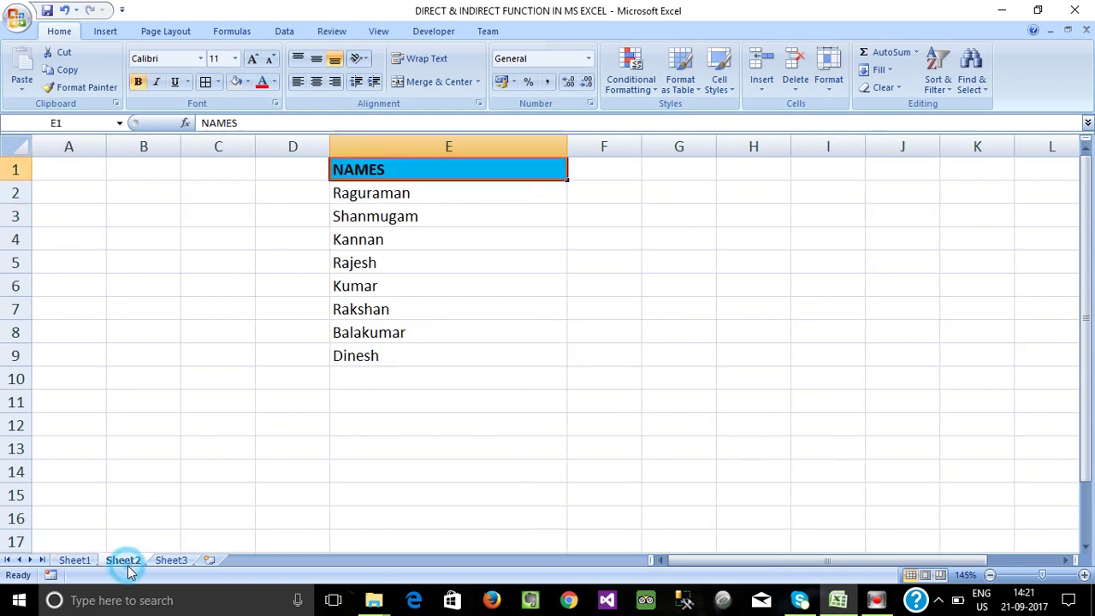
{"action": "left_click", "coordinate": [84, 561]}
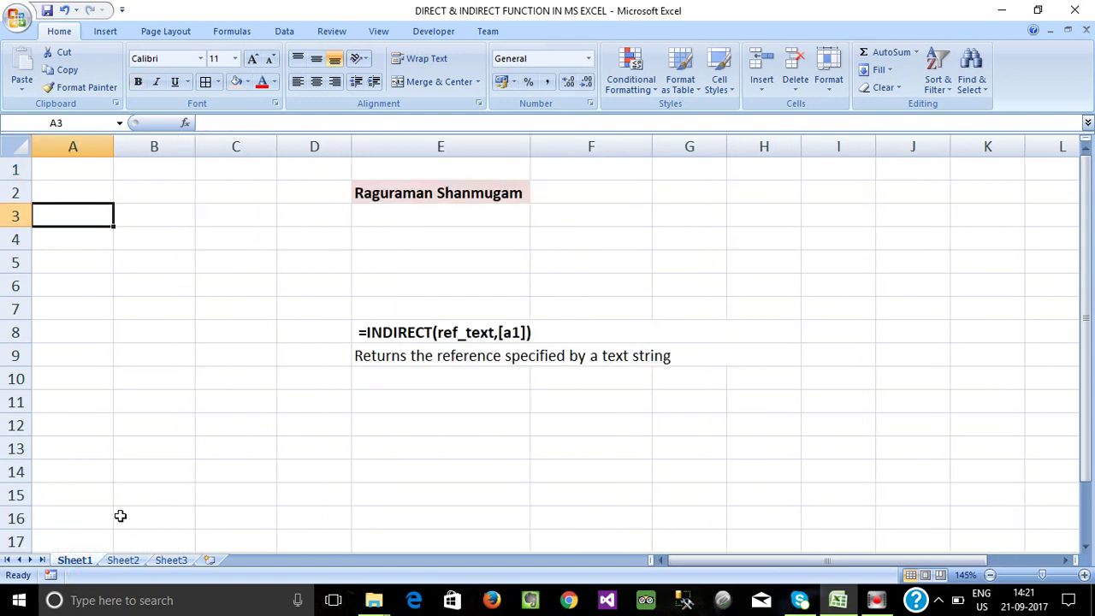
{"action": "left_click", "coordinate": [135, 561]}
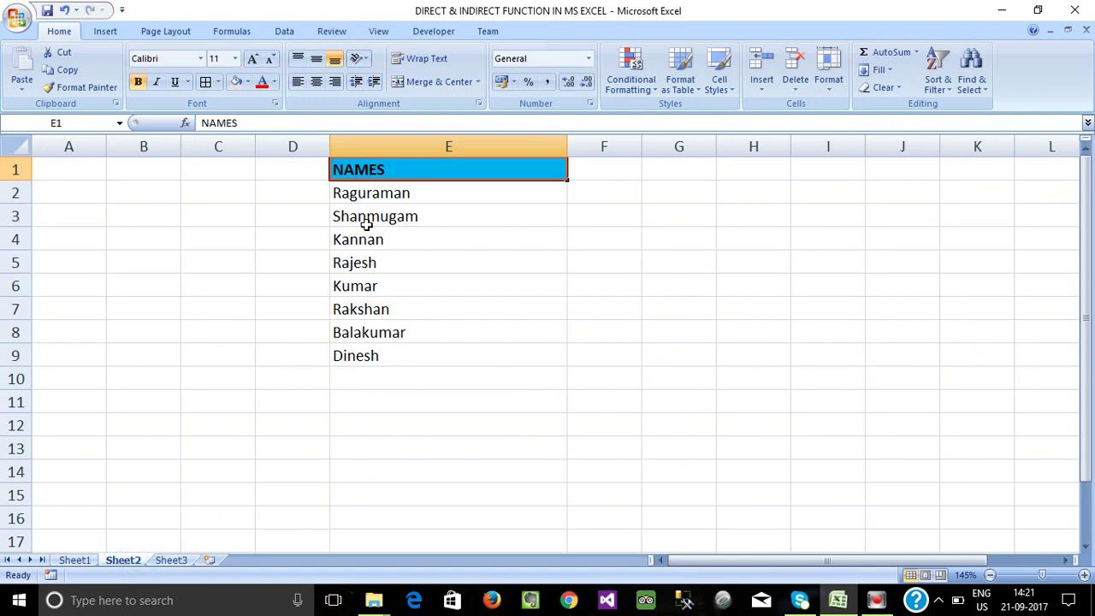
{"action": "left_click", "coordinate": [81, 560]}
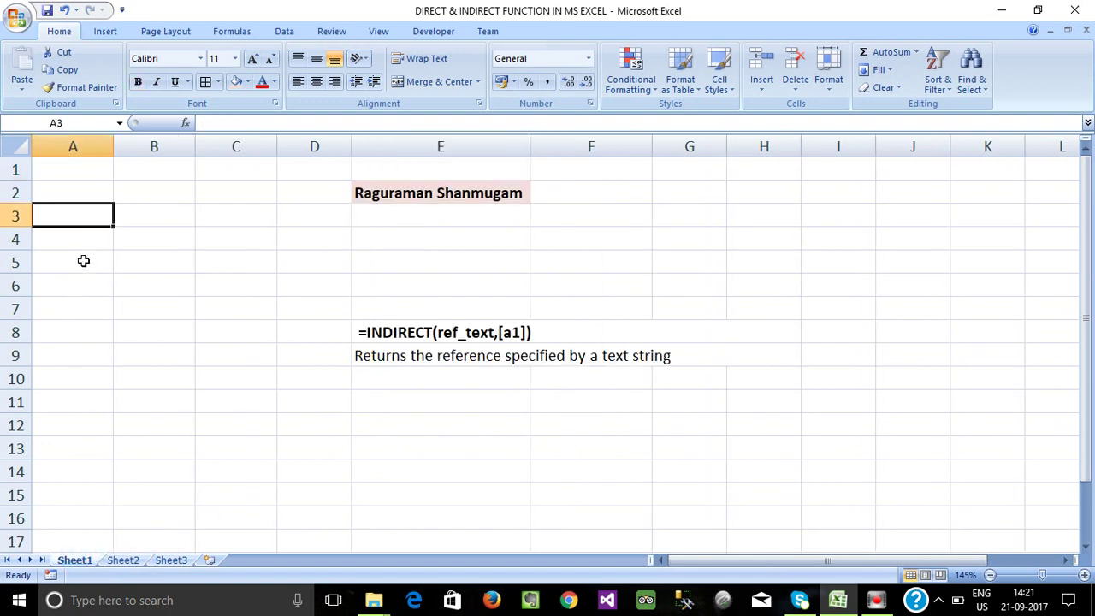
{"action": "left_click", "coordinate": [90, 240]}
Step: Try a =Sheet2!E2 reference in A4, then clear it
{"action": "type", "text": "="}
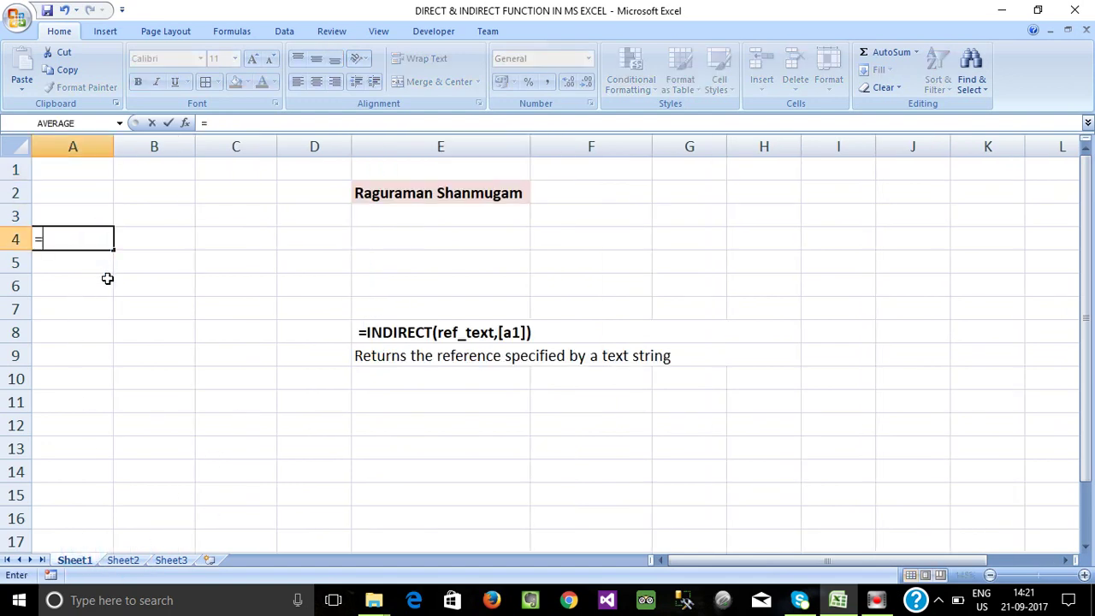
{"action": "left_click", "coordinate": [122, 561]}
{"action": "left_click", "coordinate": [359, 193]}
{"action": "key", "text": "Return"}
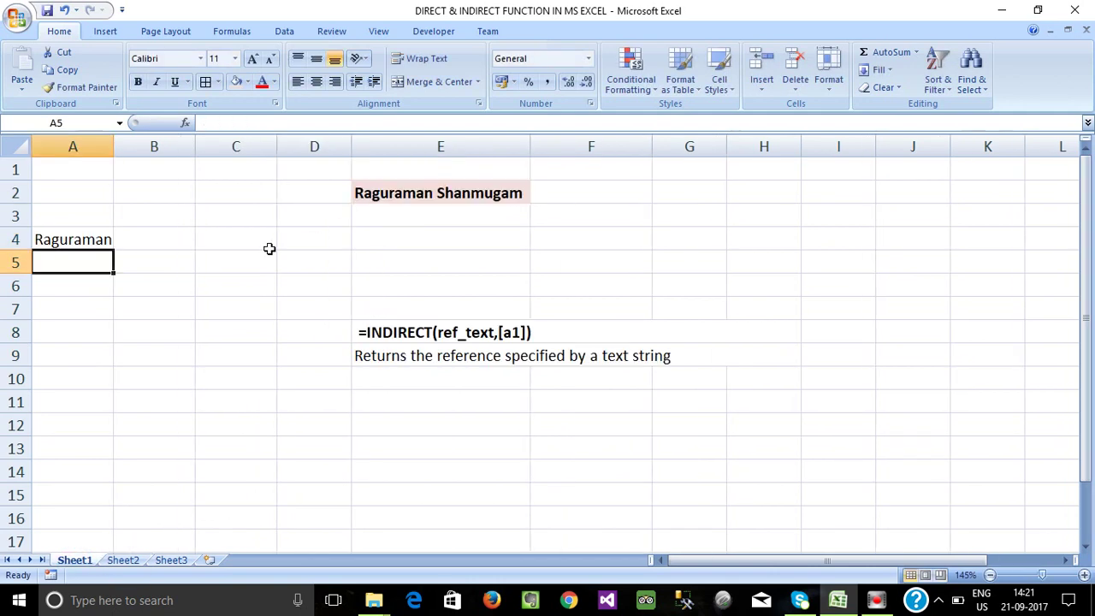
{"action": "left_click", "coordinate": [95, 242]}
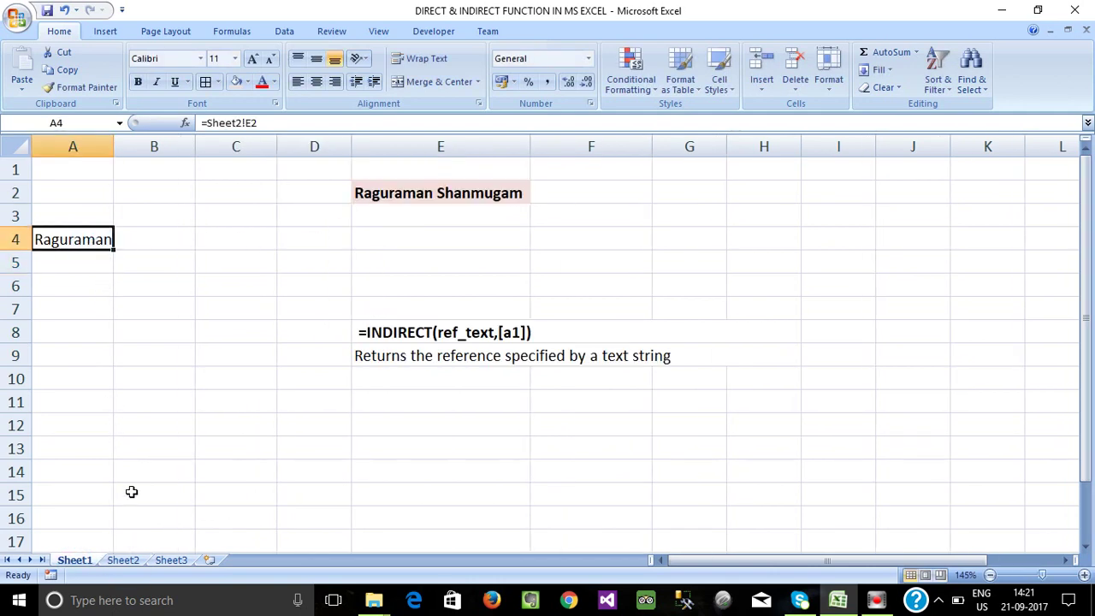
{"action": "key", "text": "Delete"}
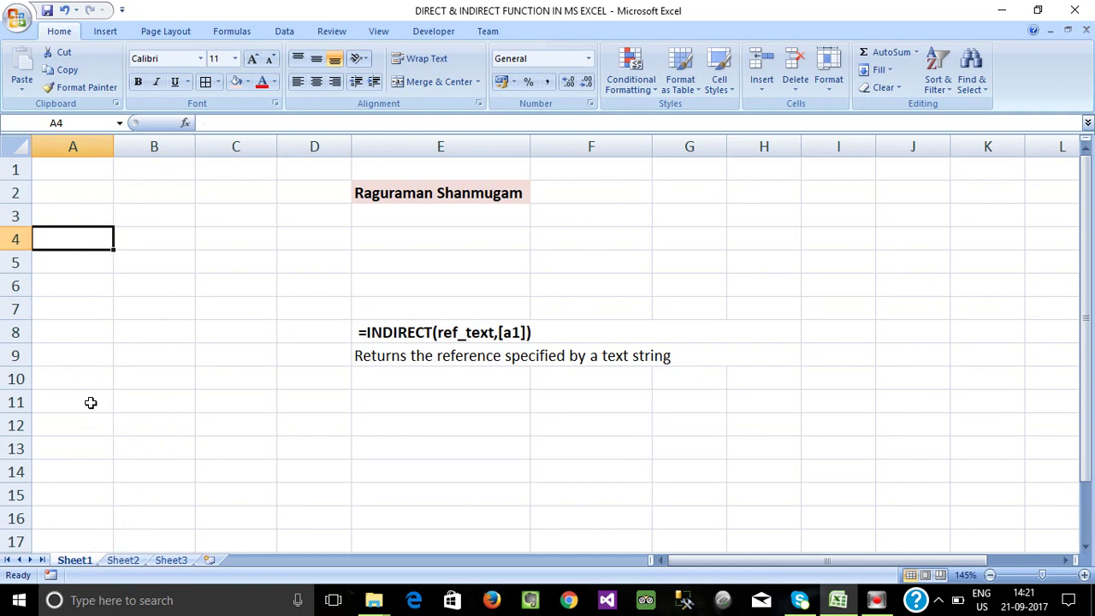
Step: Copy the sheet name Sheet2 from its tab and paste it into A4
{"action": "left_click", "coordinate": [124, 560]}
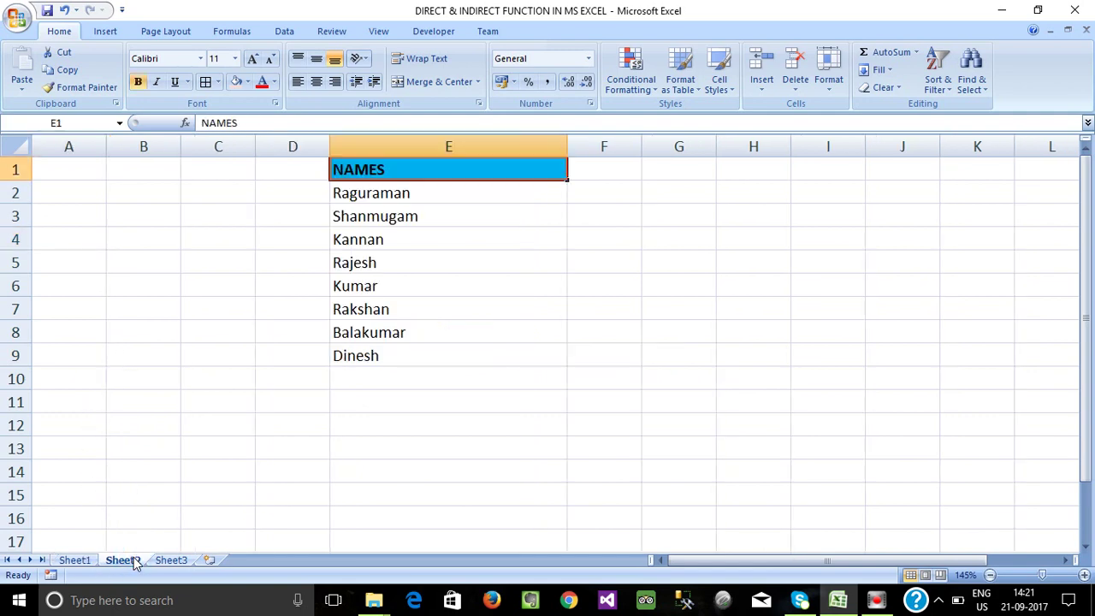
{"action": "double_click", "coordinate": [124, 560]}
{"action": "key", "text": "ctrl+c"}
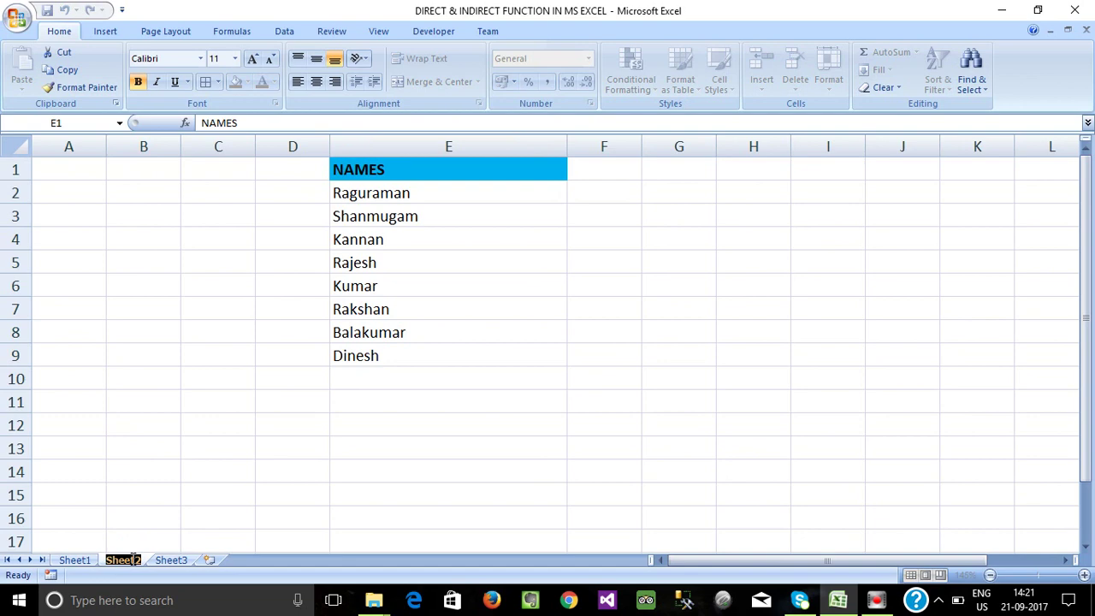
{"action": "left_click", "coordinate": [162, 470]}
{"action": "left_click", "coordinate": [77, 560]}
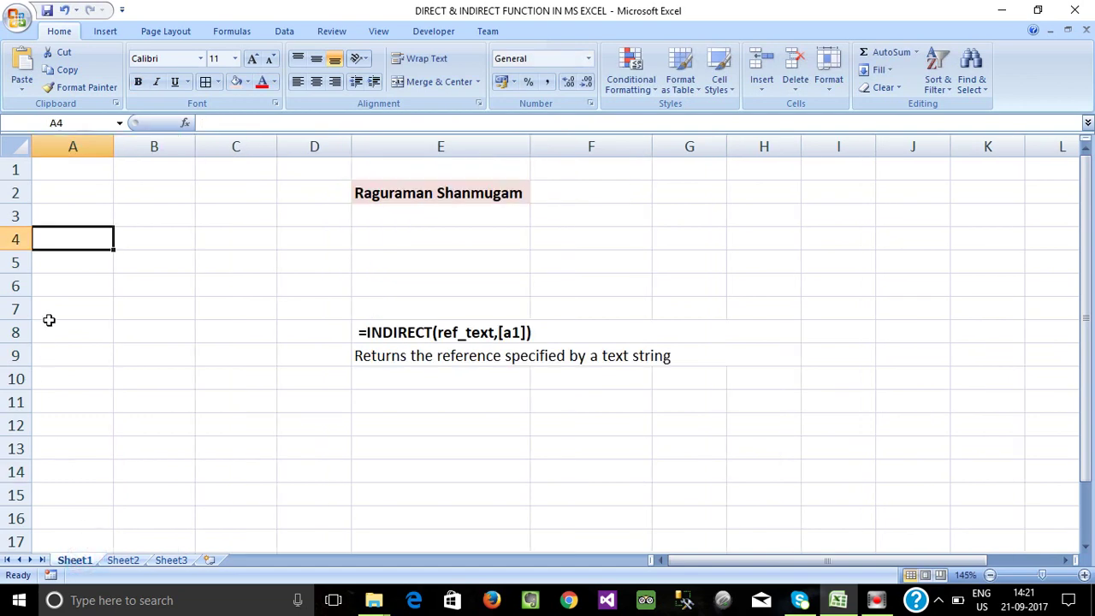
{"action": "key", "text": "ctrl+v"}
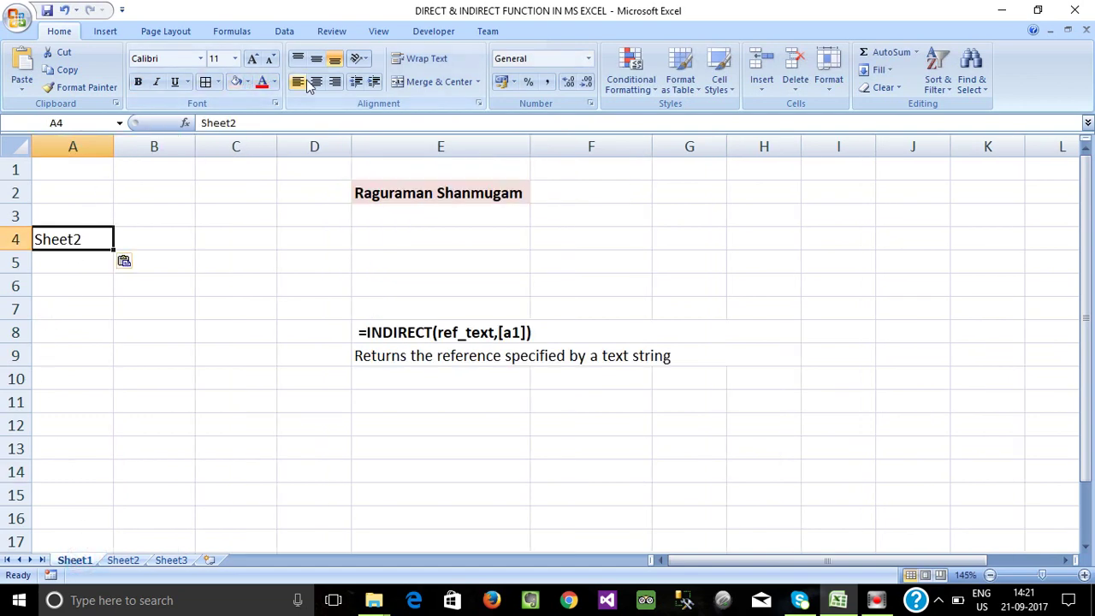
Step: Centre-align all of column A, then select A5
{"action": "left_click", "coordinate": [45, 304]}
{"action": "key", "text": "ctrl+space"}
{"action": "left_click", "coordinate": [319, 82]}
{"action": "left_click", "coordinate": [166, 276]}
{"action": "left_click", "coordinate": [83, 266]}
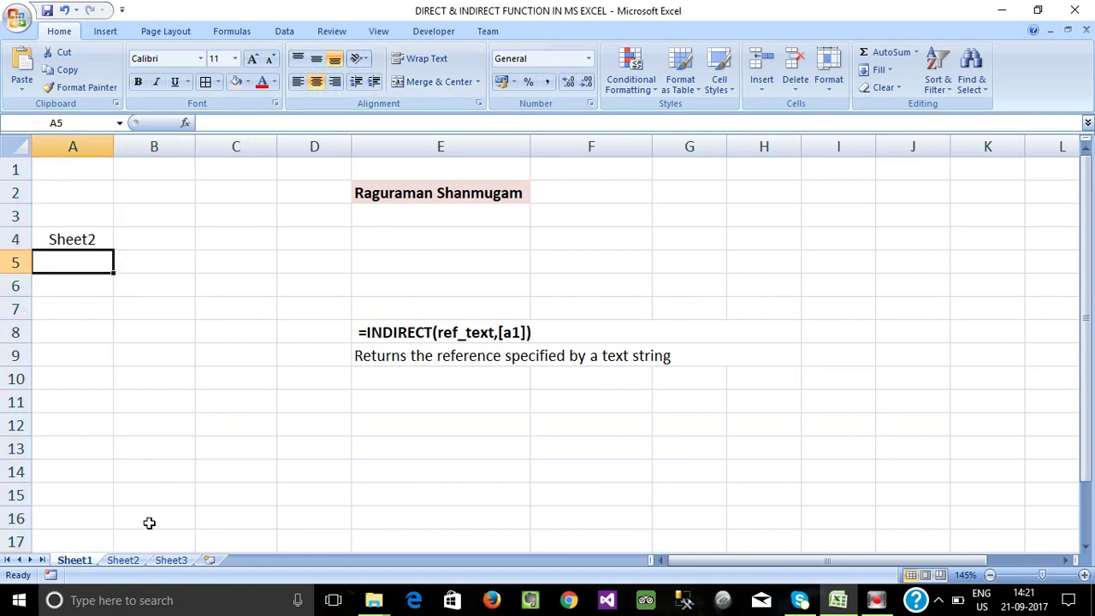
{"action": "left_click", "coordinate": [125, 560]}
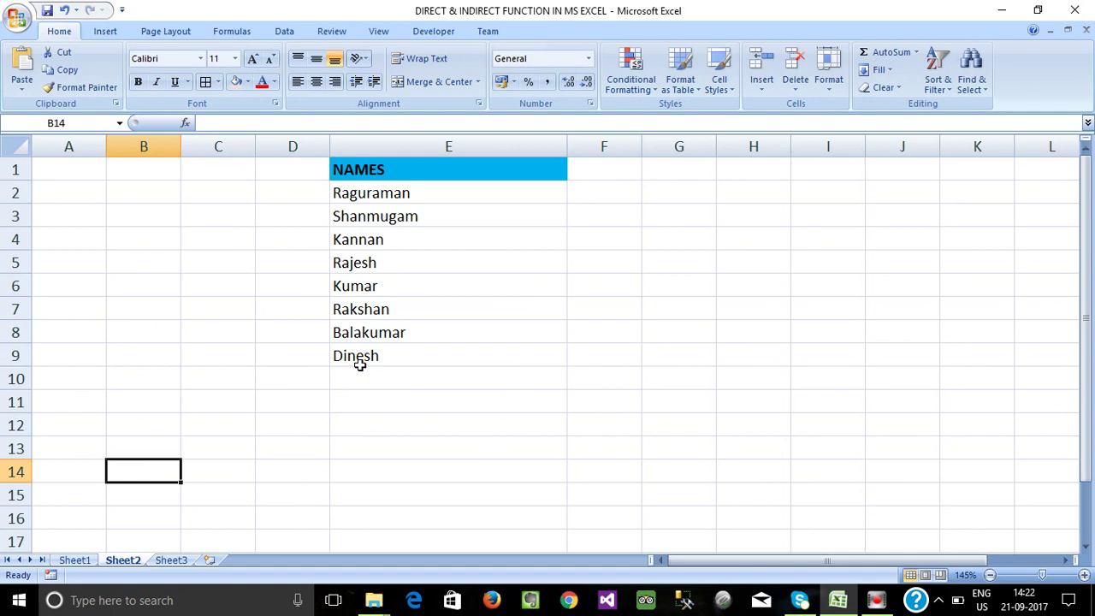
Step: Enter the address E2 in A5 and confirm Sheet2's E2 holds the first name
{"action": "left_click", "coordinate": [72, 559]}
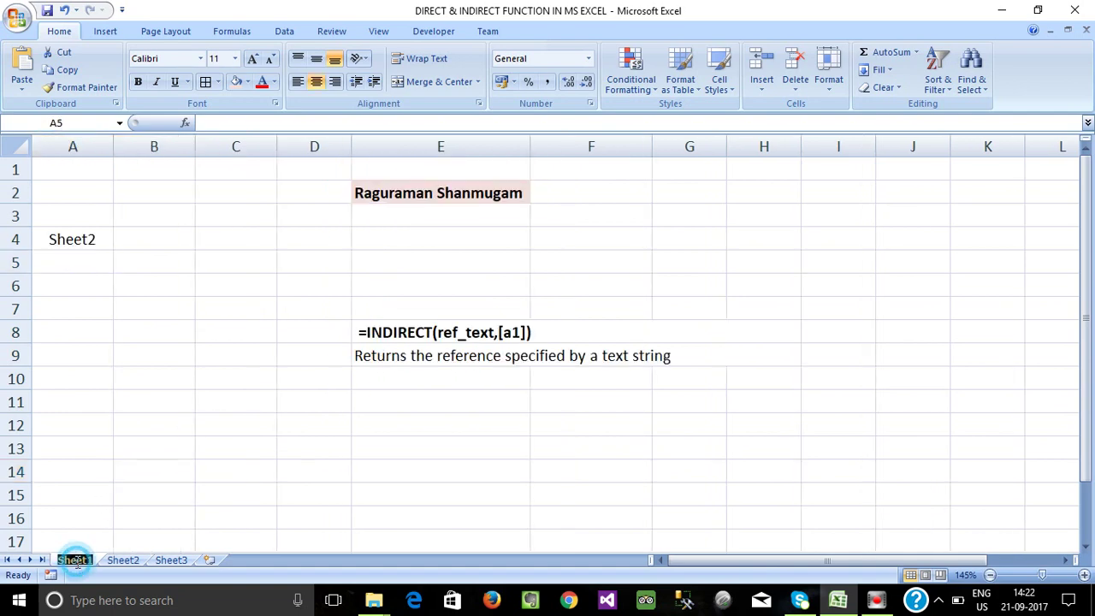
{"action": "left_click", "coordinate": [67, 266]}
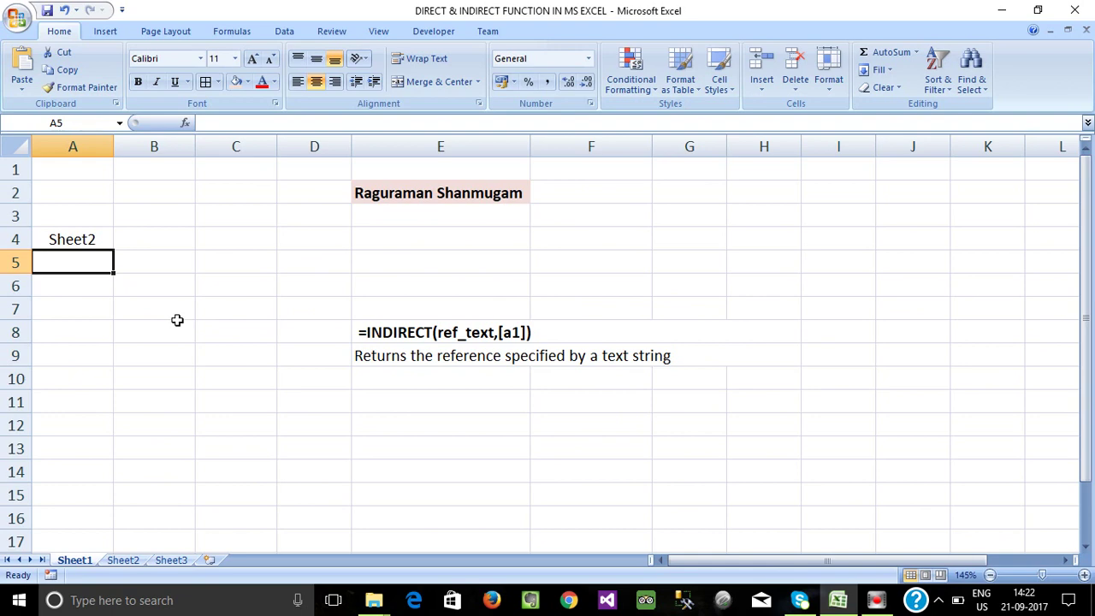
{"action": "type", "text": "E2"}
{"action": "key", "text": "Return"}
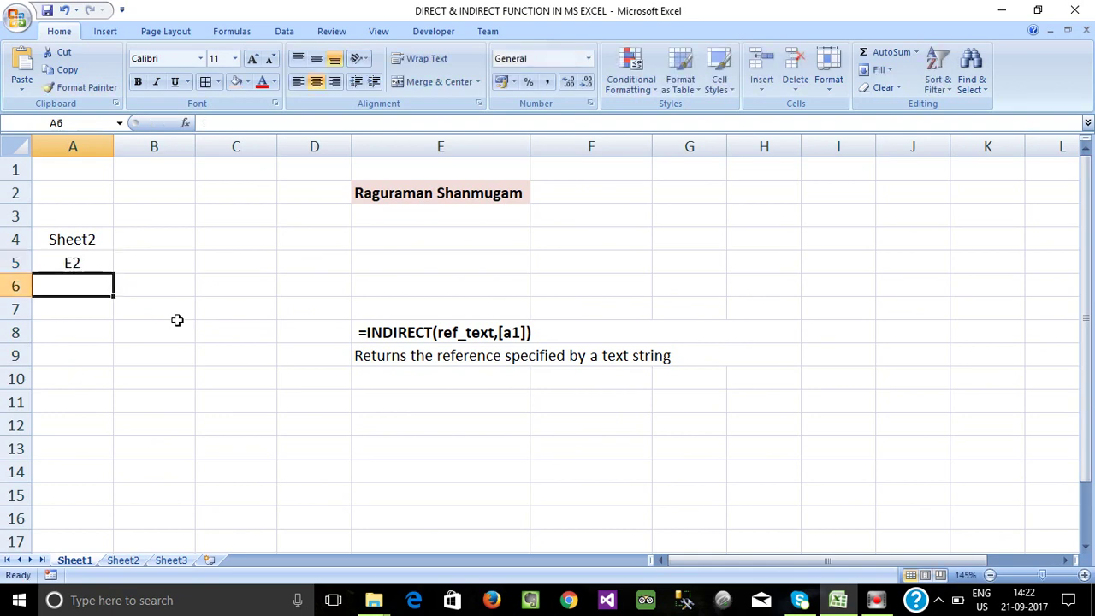
{"action": "left_click", "coordinate": [107, 353]}
{"action": "left_click", "coordinate": [74, 288]}
{"action": "left_click", "coordinate": [124, 560]}
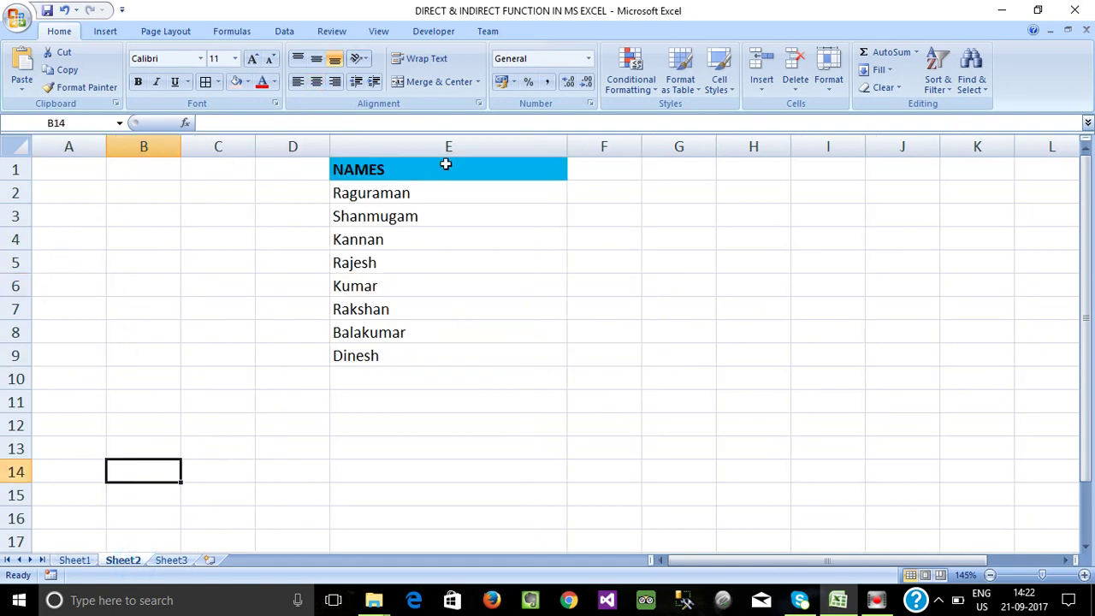
{"action": "left_click", "coordinate": [415, 192]}
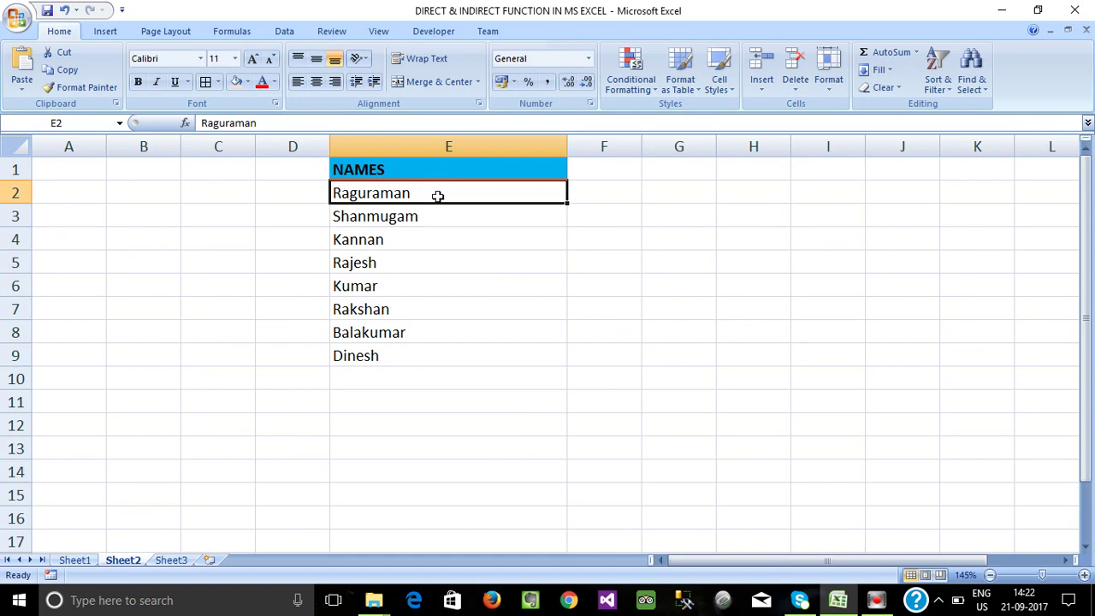
{"action": "left_click", "coordinate": [75, 559]}
{"action": "left_click", "coordinate": [219, 303]}
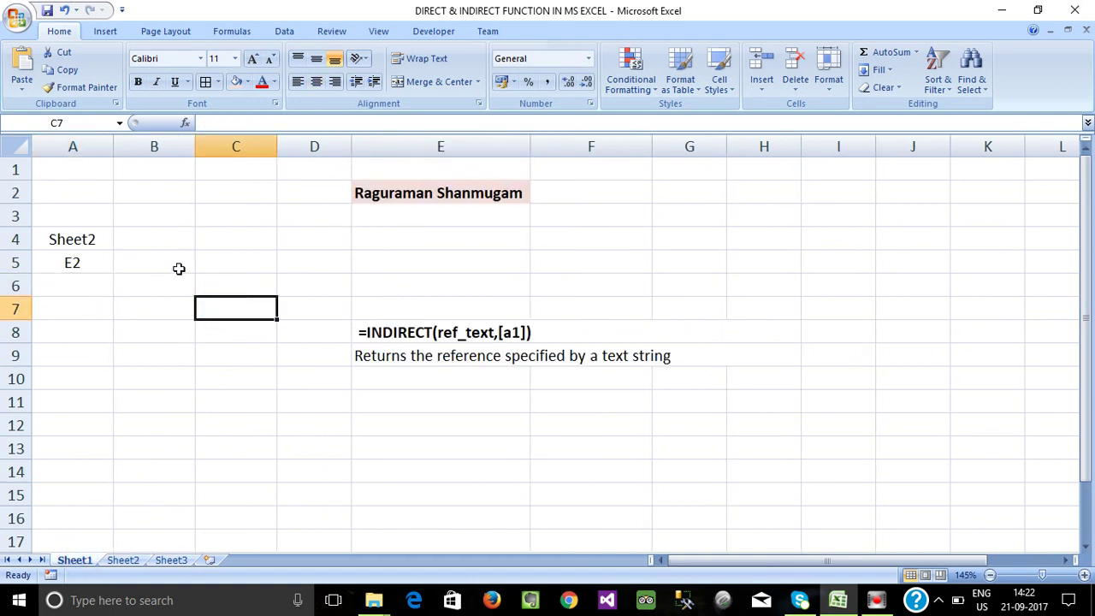
Step: Enter =INDIRECT(A4&"!"&A5) in B5 to pull the first name from Sheet2's E2
{"action": "left_click", "coordinate": [166, 260]}
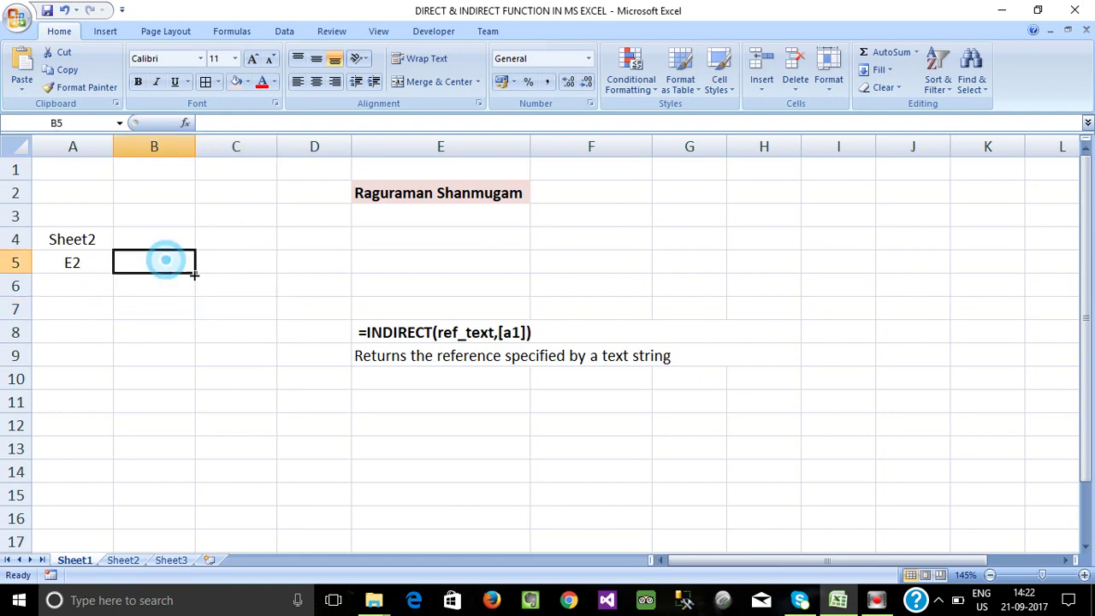
{"action": "type", "text": "="}
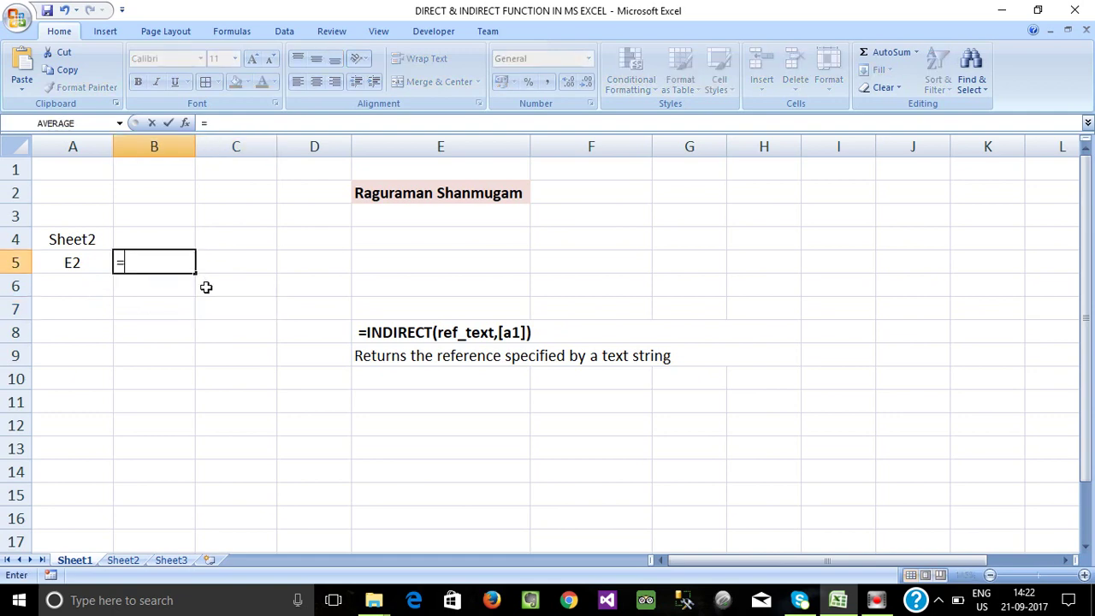
{"action": "type", "text": "indi"}
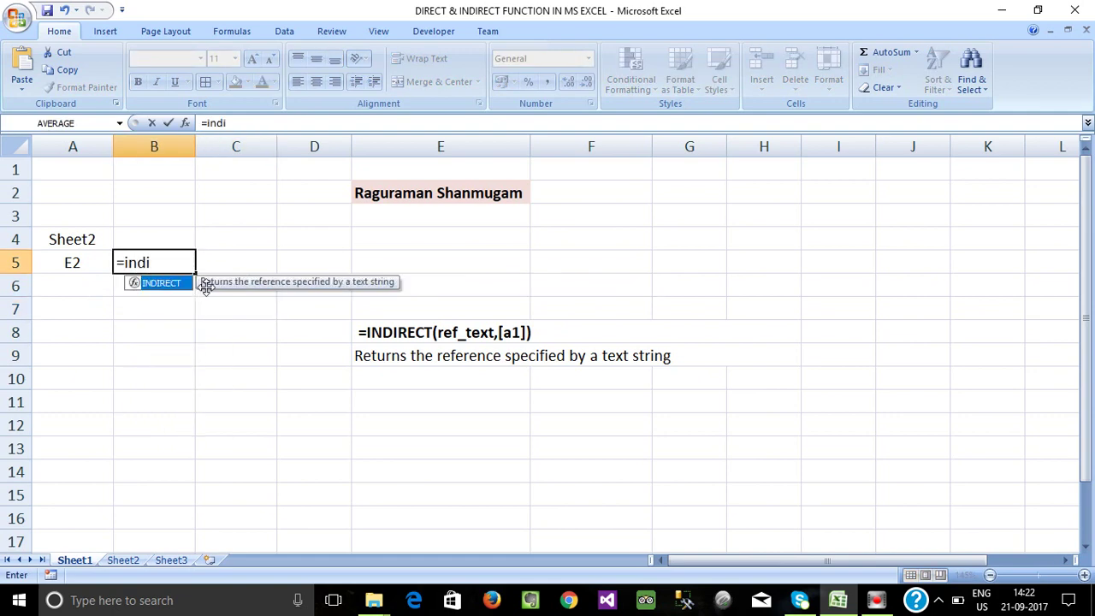
{"action": "key", "text": "Tab"}
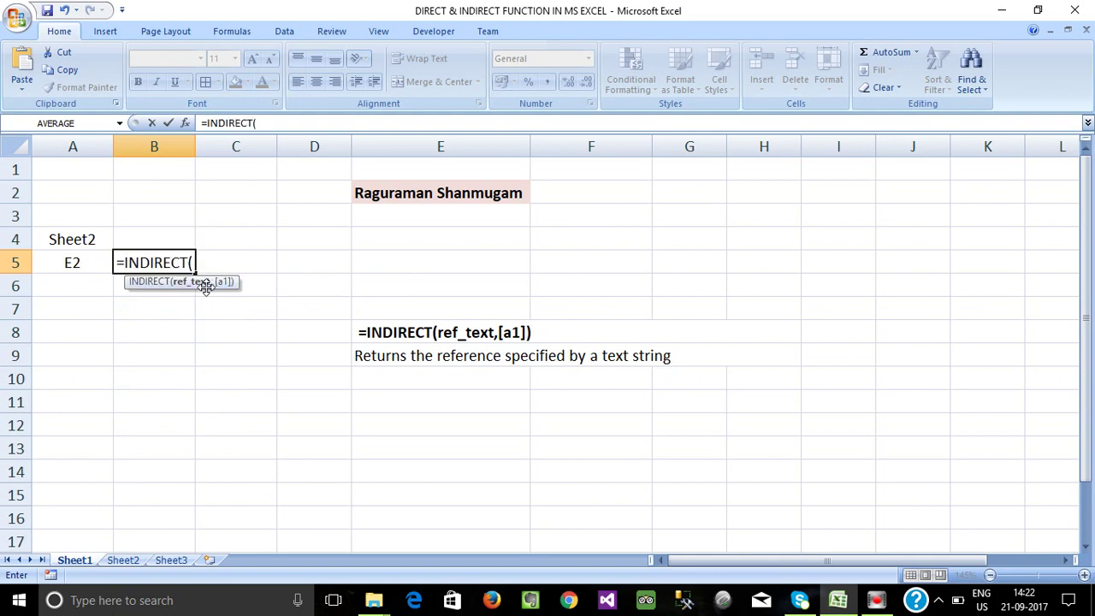
{"action": "left_click", "coordinate": [65, 242]}
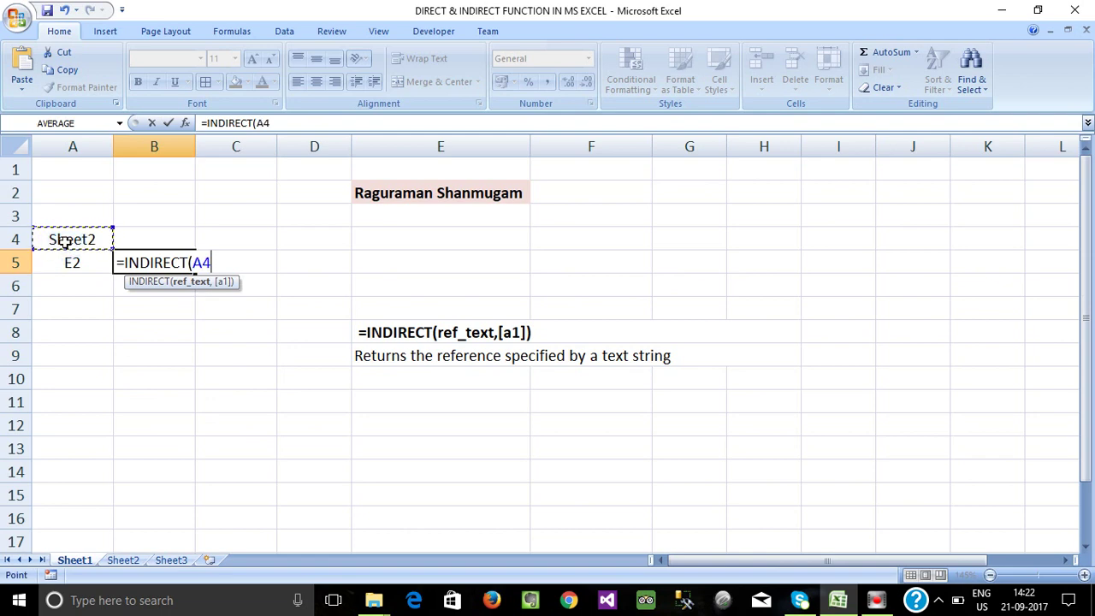
{"action": "type", "text": "&\"!"}
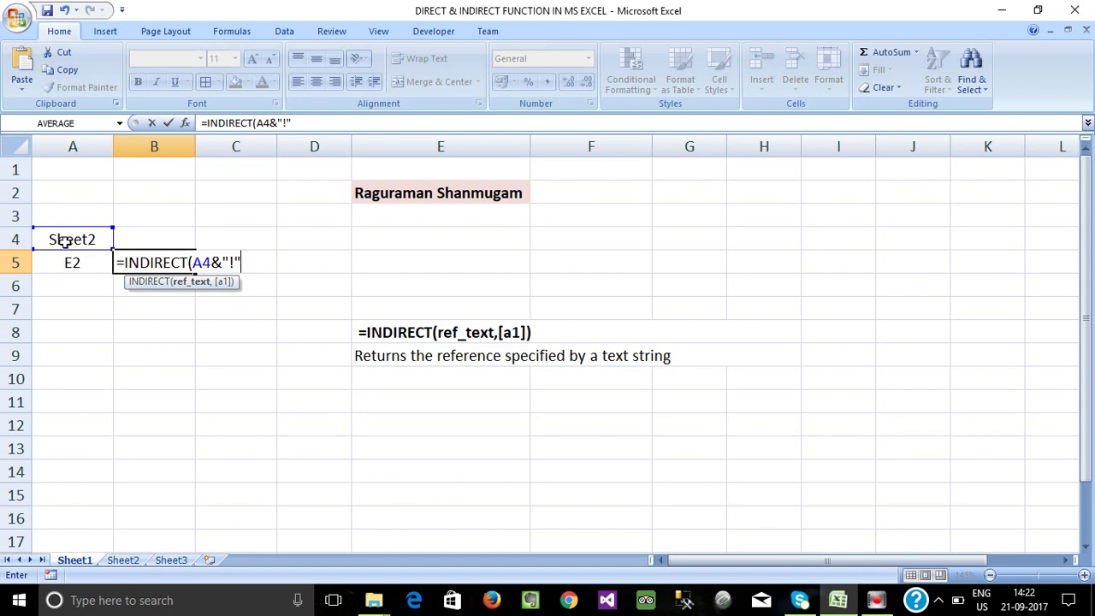
{"action": "type", "text": "&"}
{"action": "left_click", "coordinate": [64, 264]}
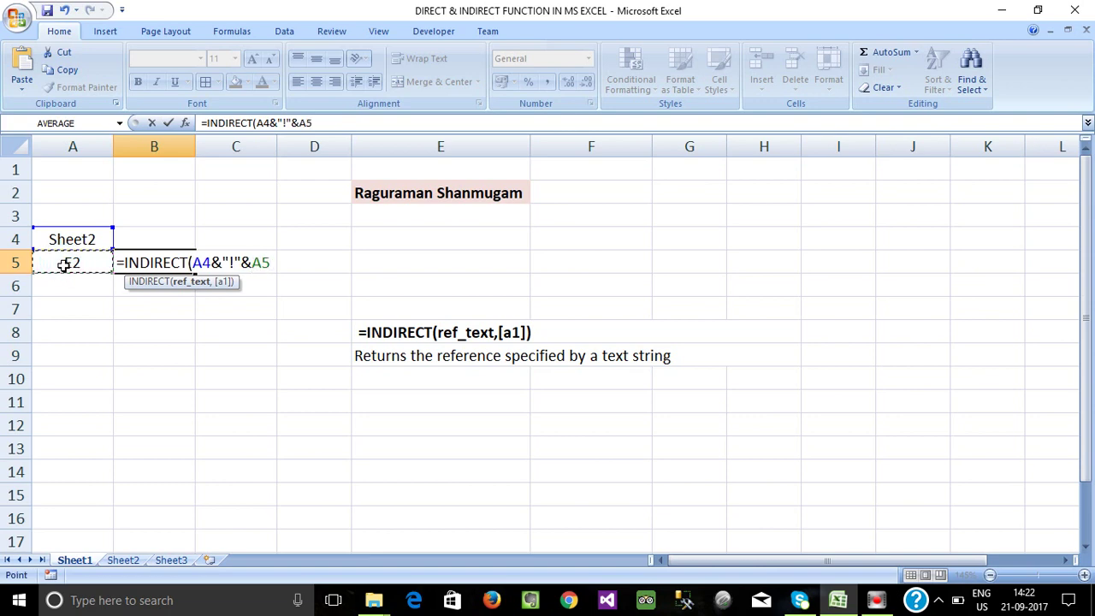
{"action": "type", "text": ")"}
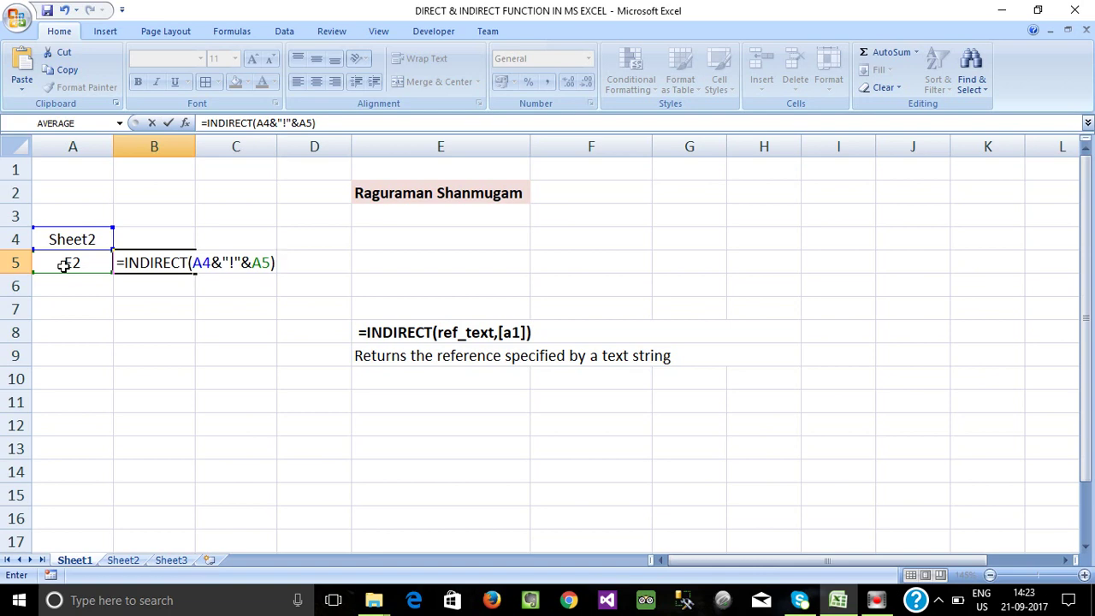
{"action": "key", "text": "Return"}
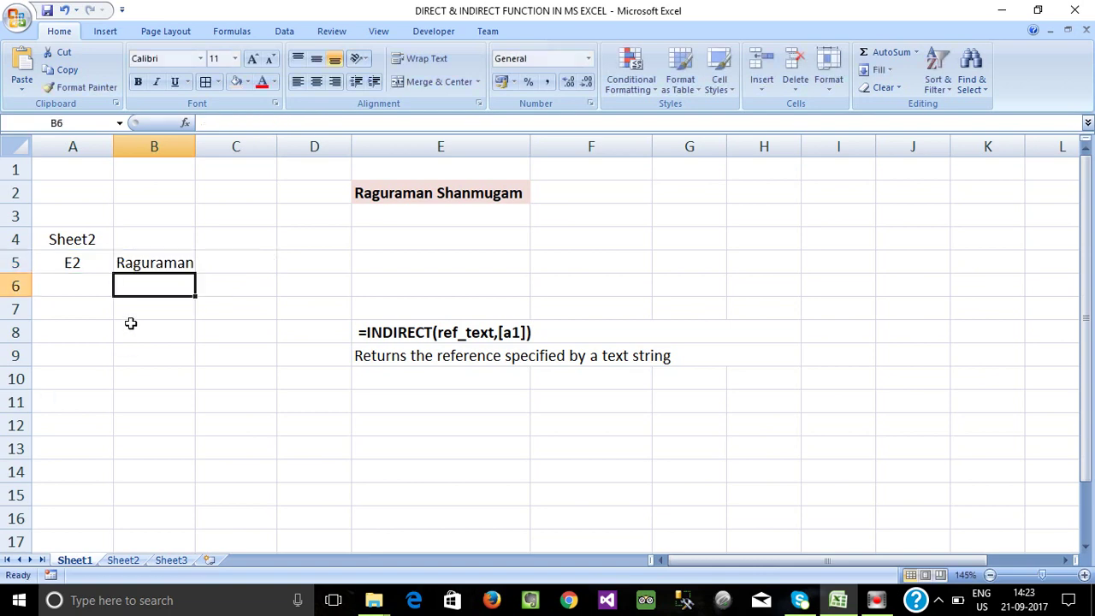
Step: Widen column B so the name in B5 fits
{"action": "left_click", "coordinate": [145, 262]}
{"action": "left_click_drag", "start_coordinate": [195, 137], "coordinate": [227, 140]}
{"action": "left_click", "coordinate": [169, 292]}
{"action": "left_click", "coordinate": [169, 260]}
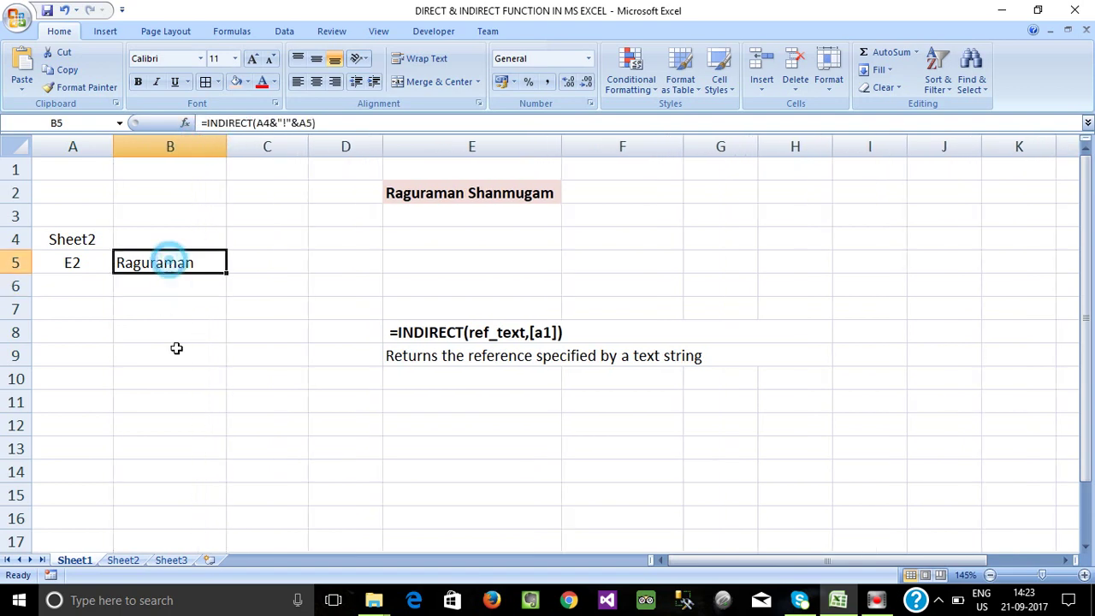
Step: Check the name Raguraman in cell E2 on Sheet2 for comparison
{"action": "left_click", "coordinate": [122, 561]}
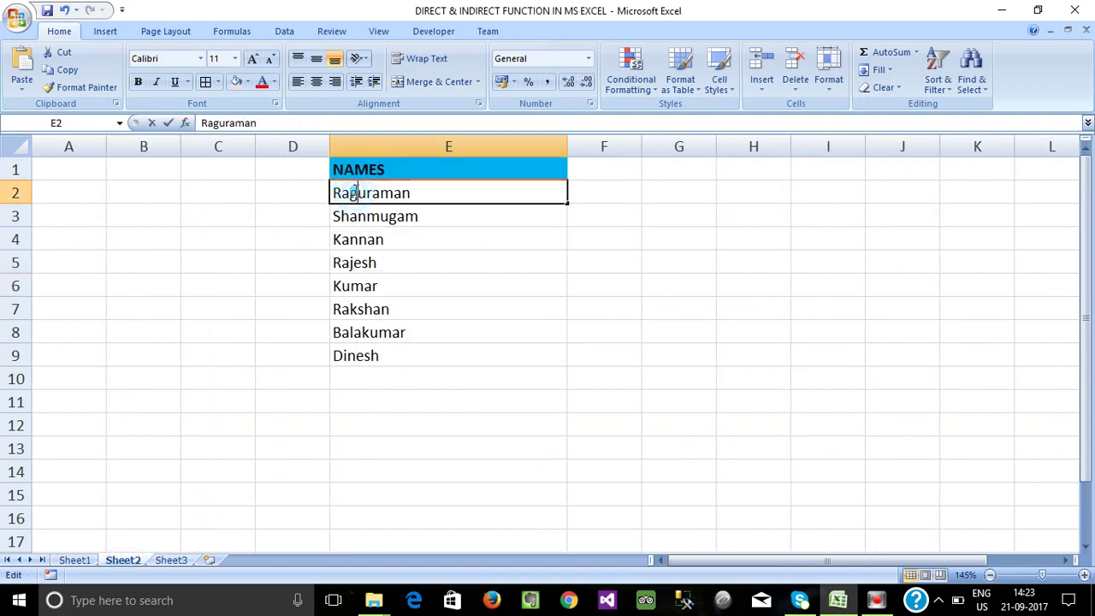
{"action": "left_click", "coordinate": [369, 215]}
{"action": "left_click", "coordinate": [362, 192]}
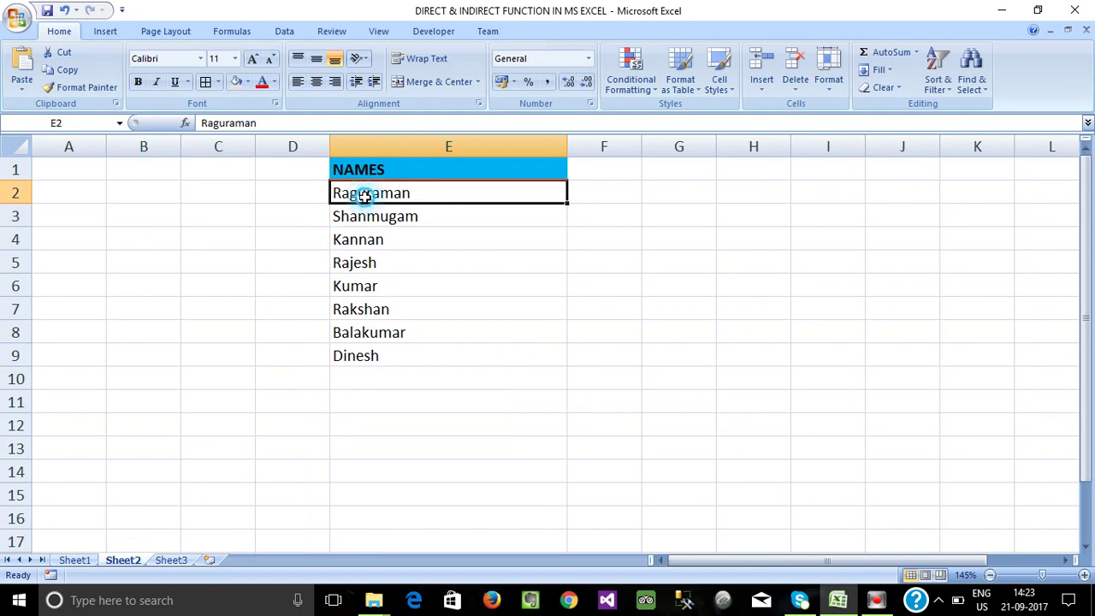
Step: Back on Sheet1, clear the INDIRECT formula from B5
{"action": "left_click", "coordinate": [74, 560]}
{"action": "left_click", "coordinate": [150, 313]}
{"action": "left_click", "coordinate": [151, 266]}
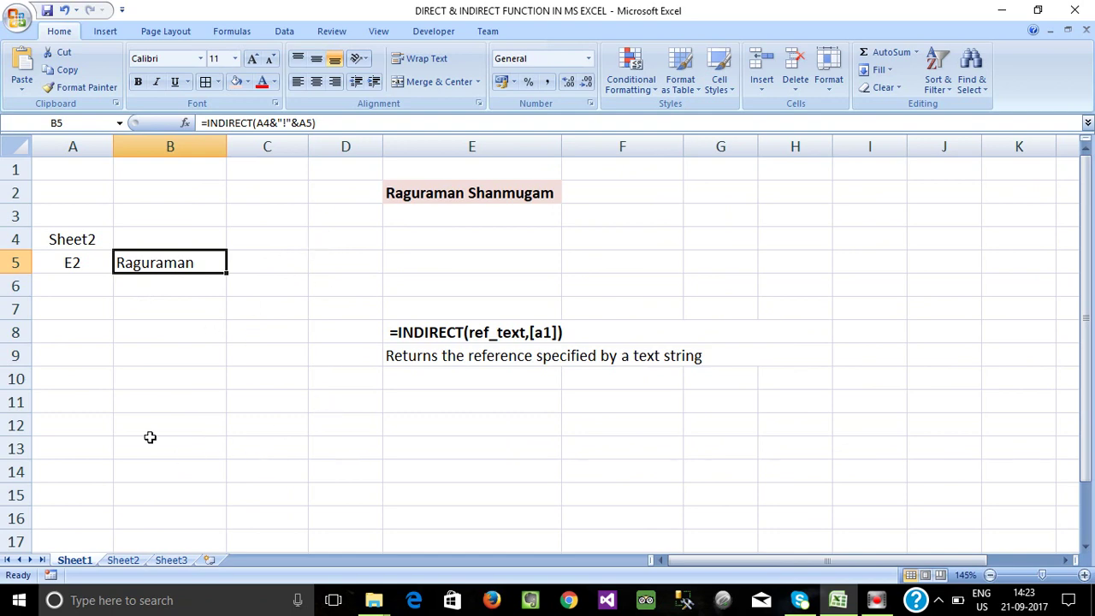
{"action": "left_click", "coordinate": [125, 333]}
{"action": "left_click", "coordinate": [82, 287]}
{"action": "left_click", "coordinate": [139, 264]}
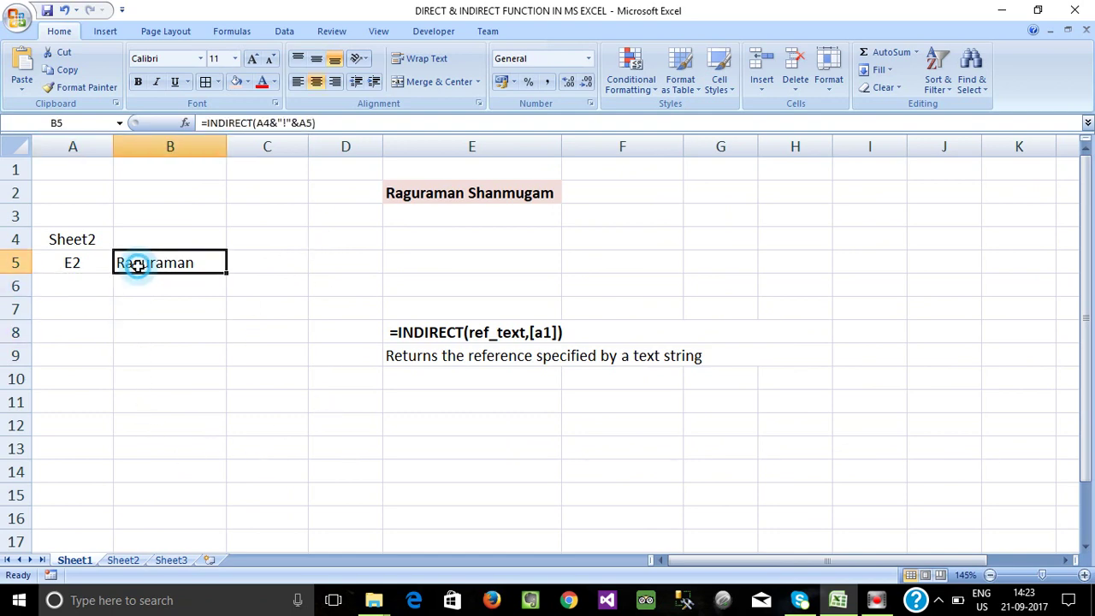
{"action": "key", "text": "Delete"}
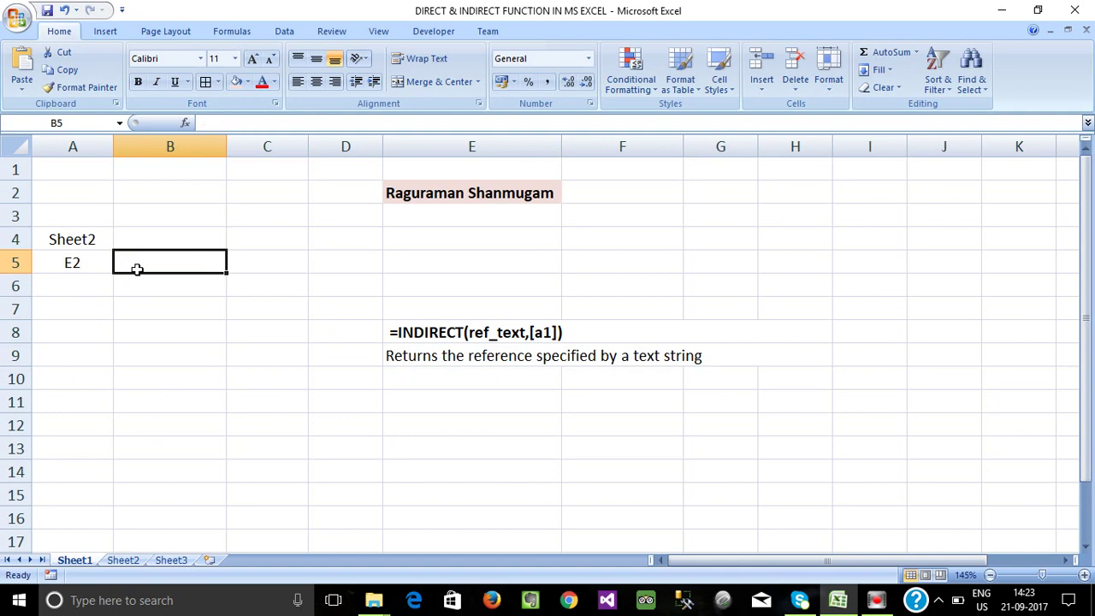
Step: Enter the address E3 in A6 below E2
{"action": "left_click", "coordinate": [59, 304]}
{"action": "left_click", "coordinate": [74, 265]}
{"action": "left_click", "coordinate": [76, 285]}
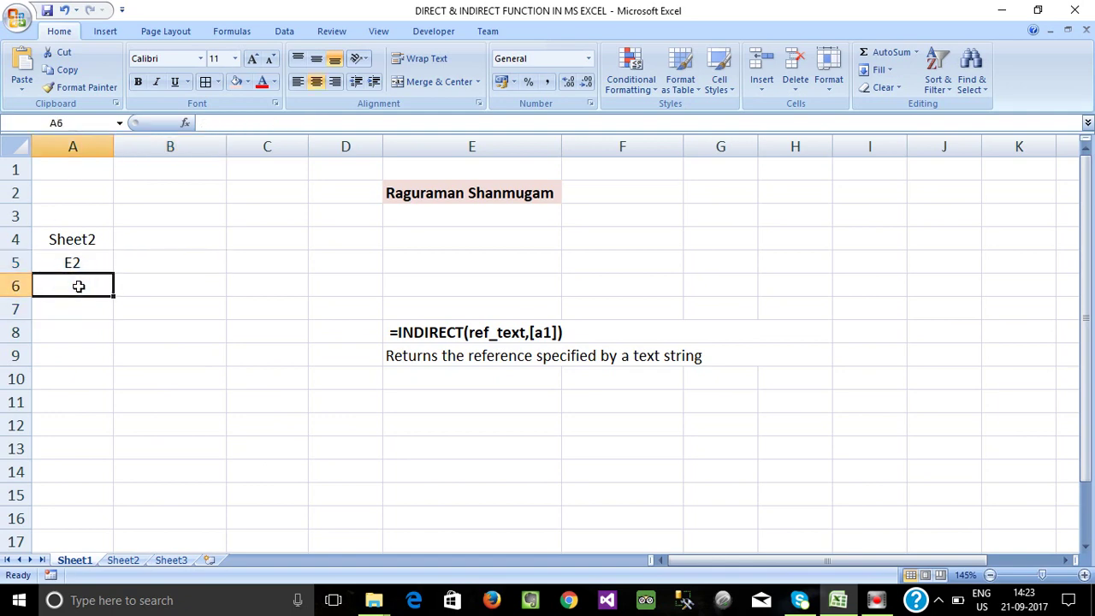
{"action": "type", "text": "E3"}
{"action": "key", "text": "Return"}
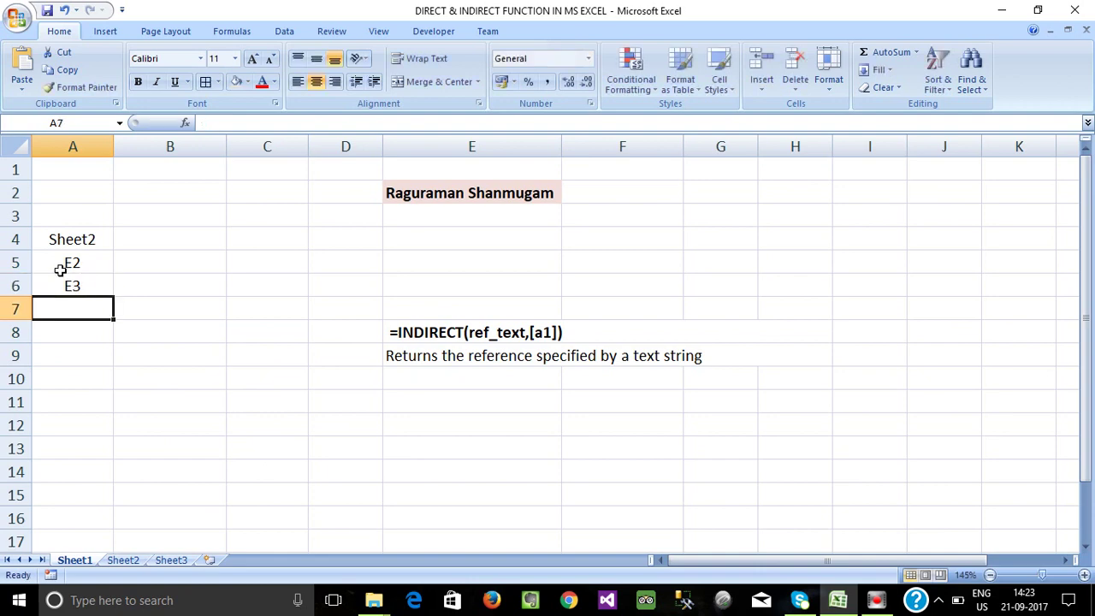
Step: Extend the E2, E3 pattern down A5:A12 to reach E9
{"action": "left_click", "coordinate": [75, 261]}
{"action": "left_click", "coordinate": [89, 290]}
{"action": "left_click_drag", "start_coordinate": [85, 263], "coordinate": [103, 432]}
{"action": "left_click", "coordinate": [152, 378]}
{"action": "left_click_drag", "start_coordinate": [78, 261], "coordinate": [98, 417]}
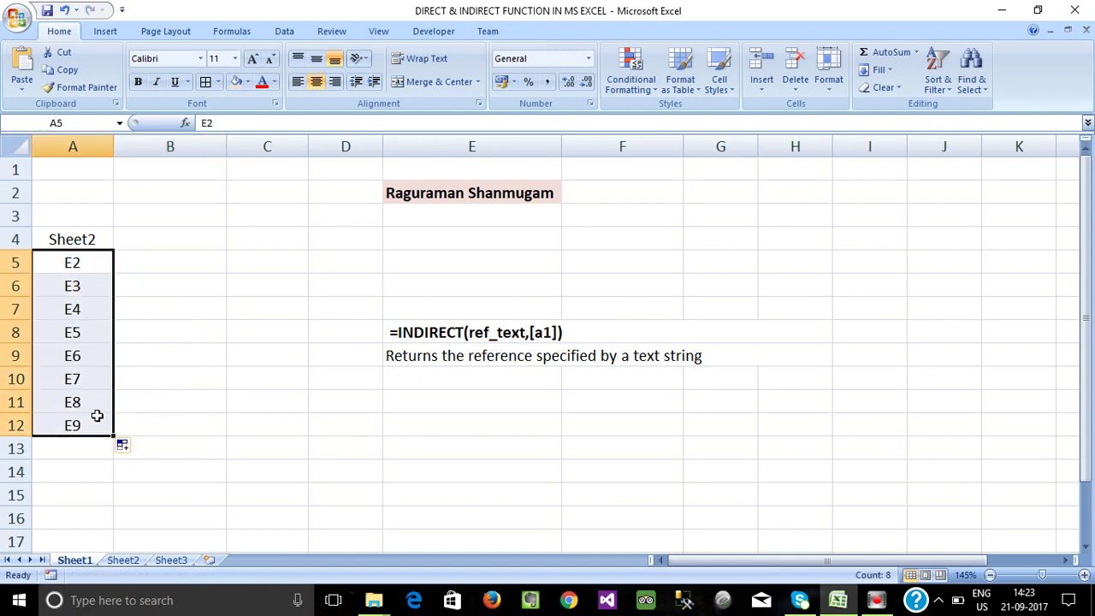
Step: Compare the address list with the eight names in Sheet2's E2:E9, then select Sheet1's B5
{"action": "left_click", "coordinate": [120, 560]}
{"action": "left_click_drag", "start_coordinate": [361, 191], "coordinate": [369, 369]}
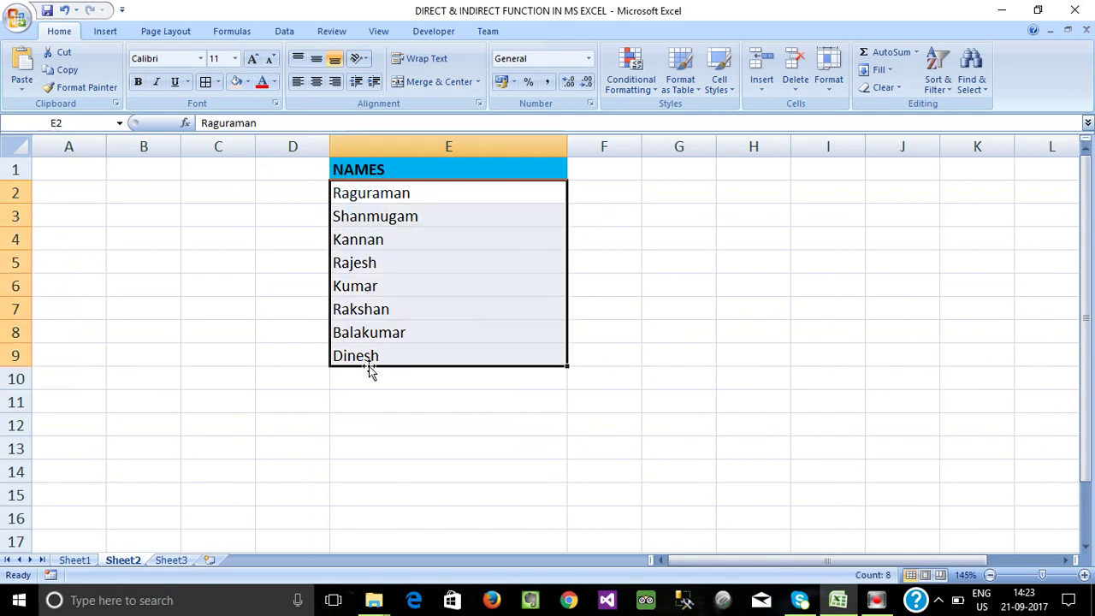
{"action": "left_click", "coordinate": [75, 559]}
{"action": "left_click", "coordinate": [186, 398]}
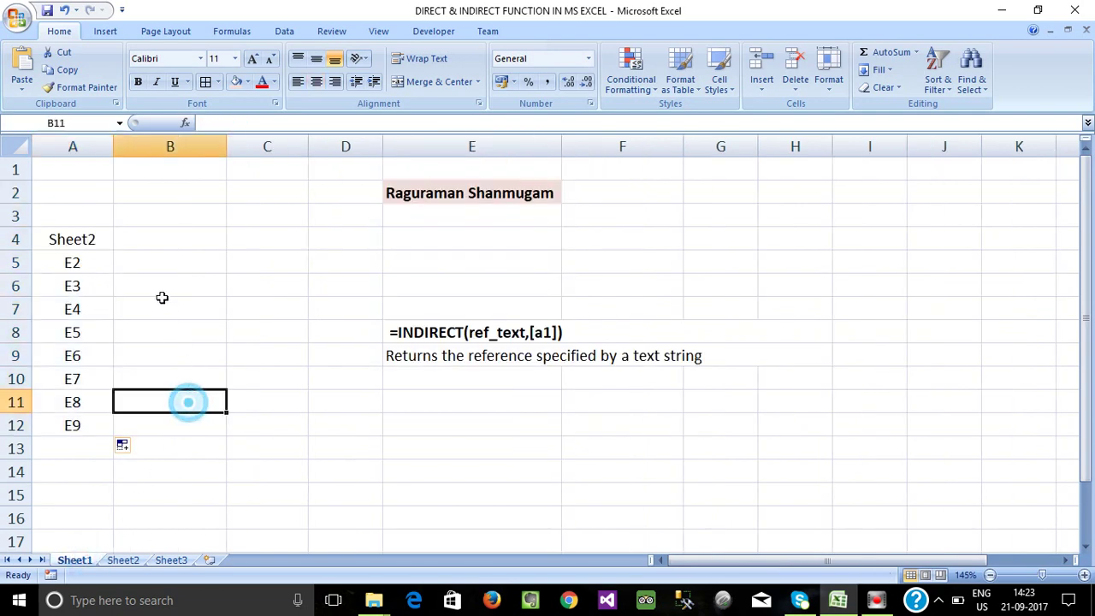
{"action": "left_click", "coordinate": [163, 260]}
Step: Enter =INDIRECT(A4&"!"&A5:A12) in B5 so it shows Raguraman
{"action": "type", "text": "=indi"}
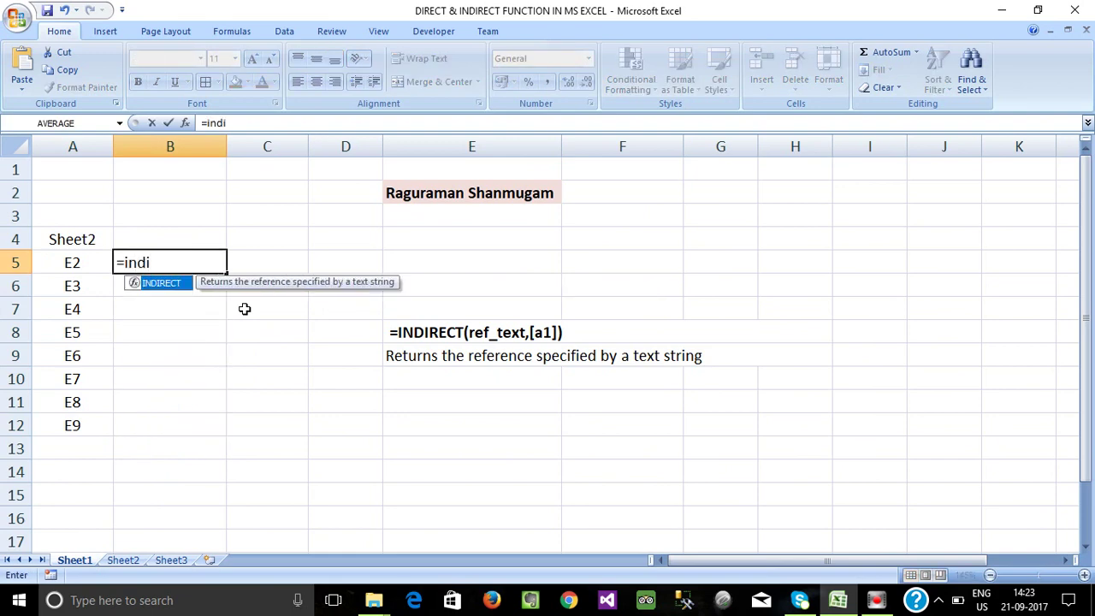
{"action": "key", "text": "Tab"}
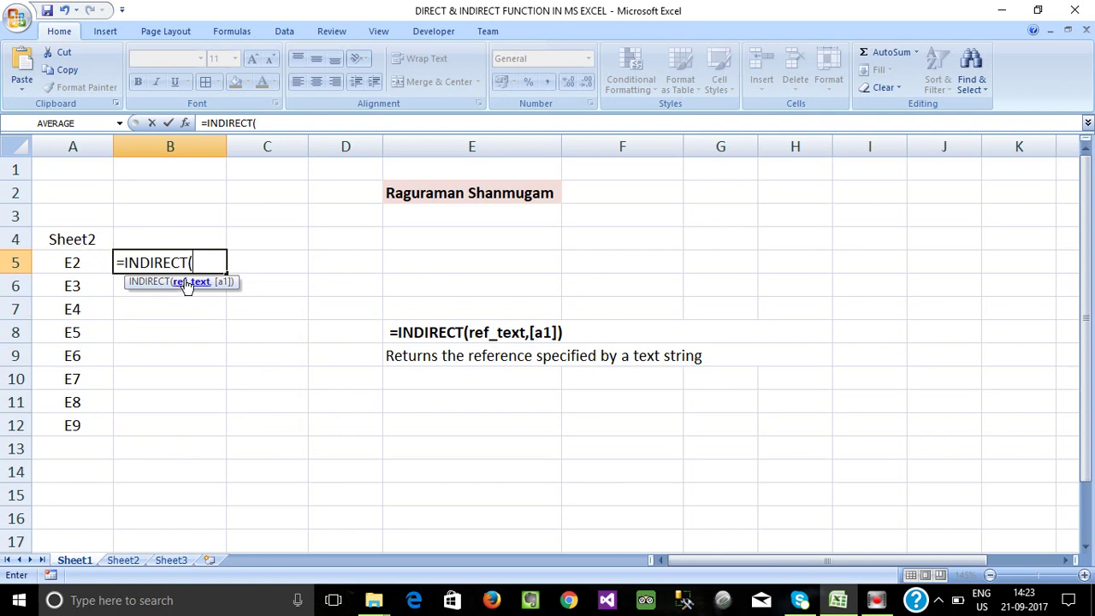
{"action": "left_click", "coordinate": [75, 241]}
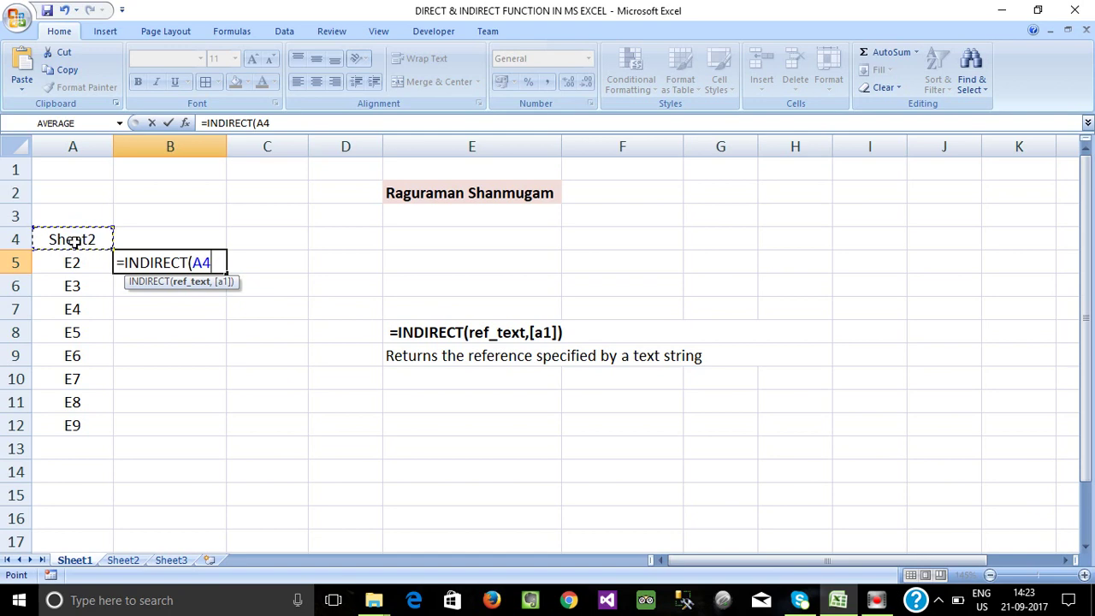
{"action": "type", "text": "&\"!\"&"}
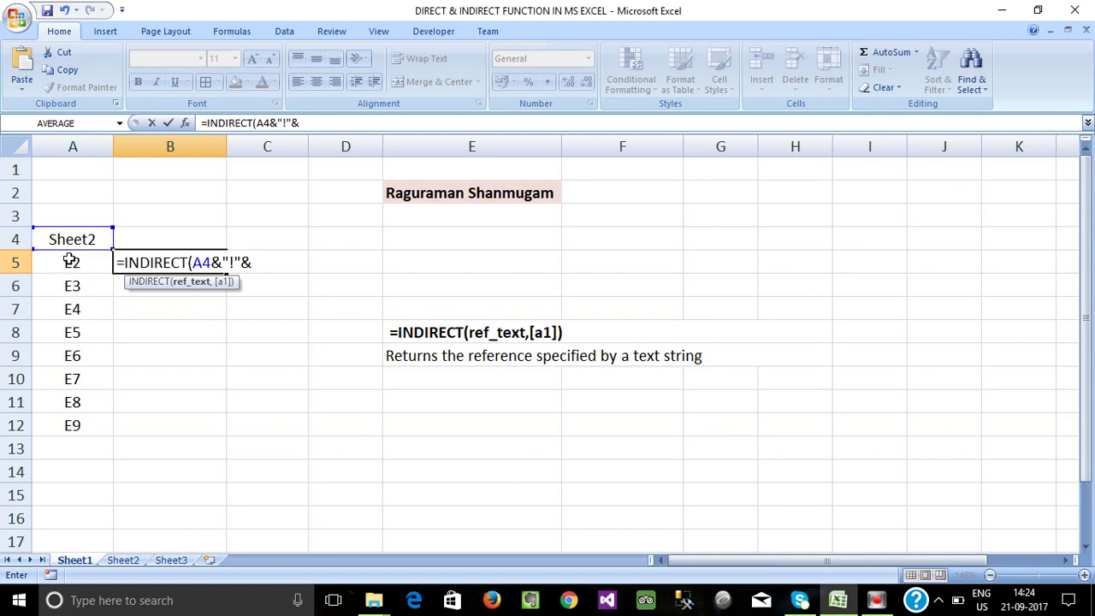
{"action": "left_click_drag", "start_coordinate": [71, 262], "coordinate": [73, 424]}
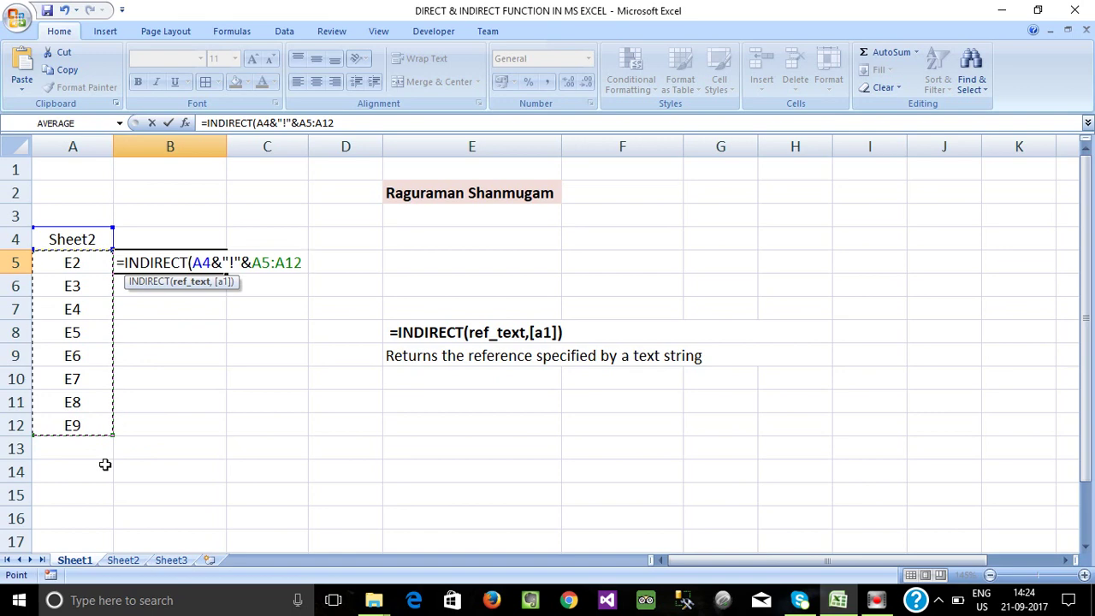
{"action": "type", "text": ")"}
{"action": "key", "text": "Return"}
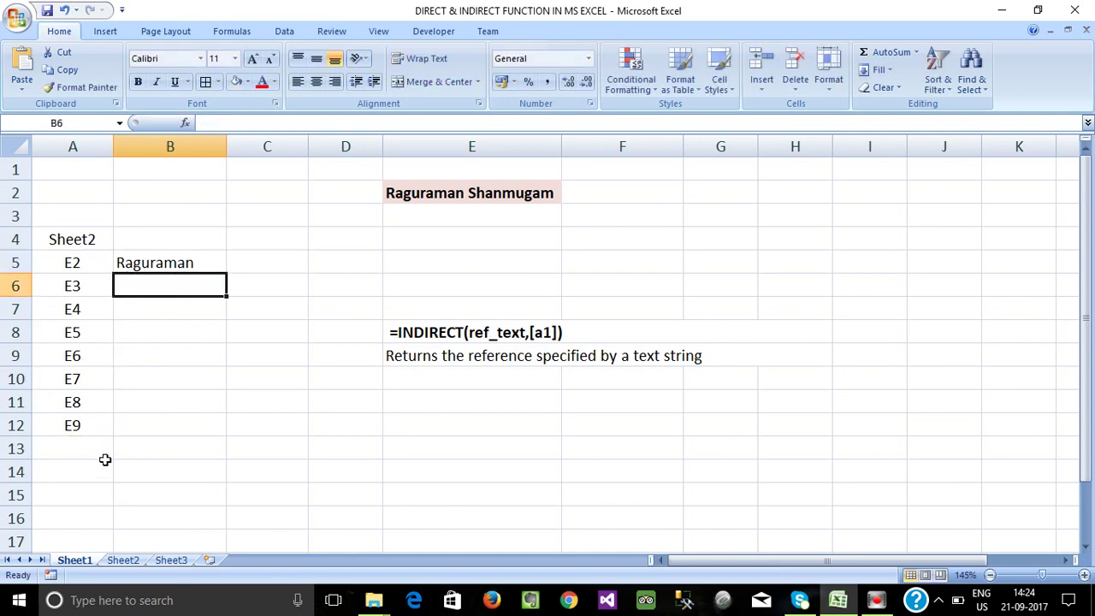
Step: Change A4 in B5's formula to the absolute reference $A$4
{"action": "left_click", "coordinate": [178, 264]}
{"action": "left_click", "coordinate": [187, 296]}
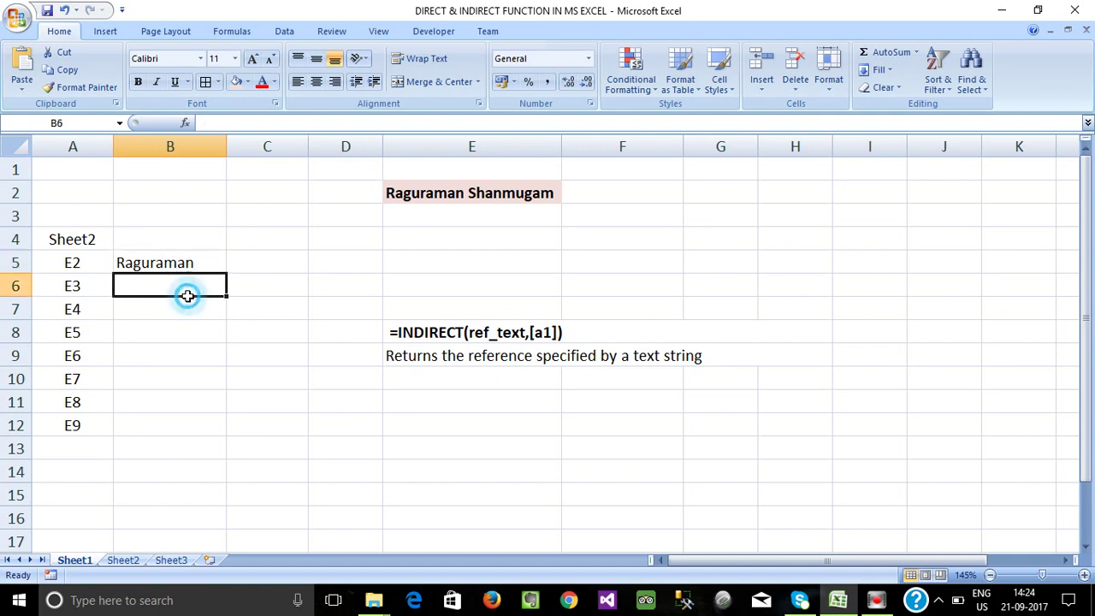
{"action": "left_click", "coordinate": [170, 263]}
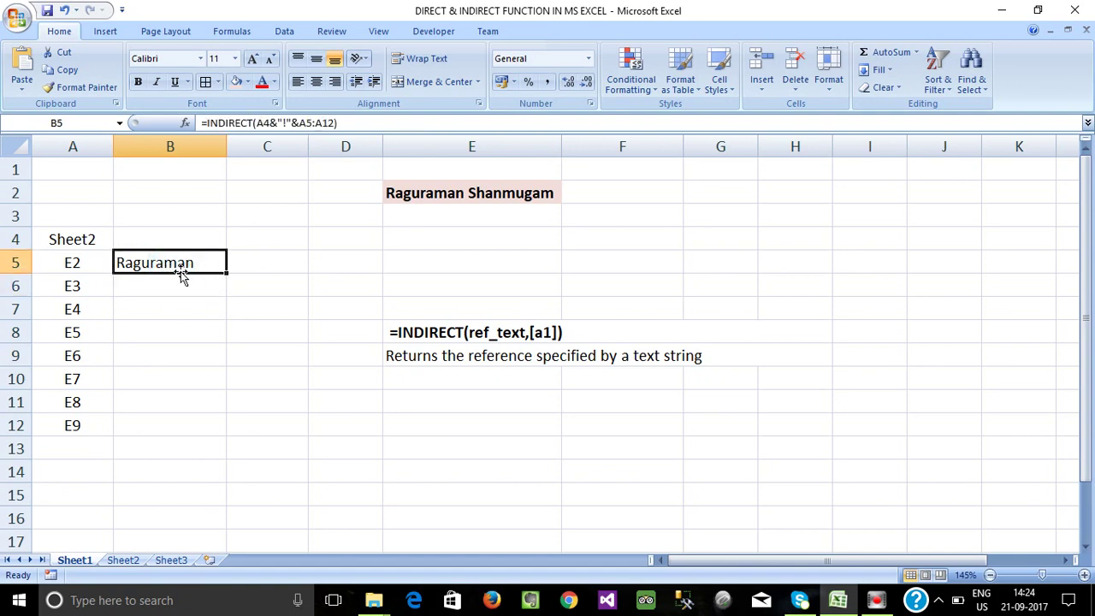
{"action": "left_click", "coordinate": [270, 122]}
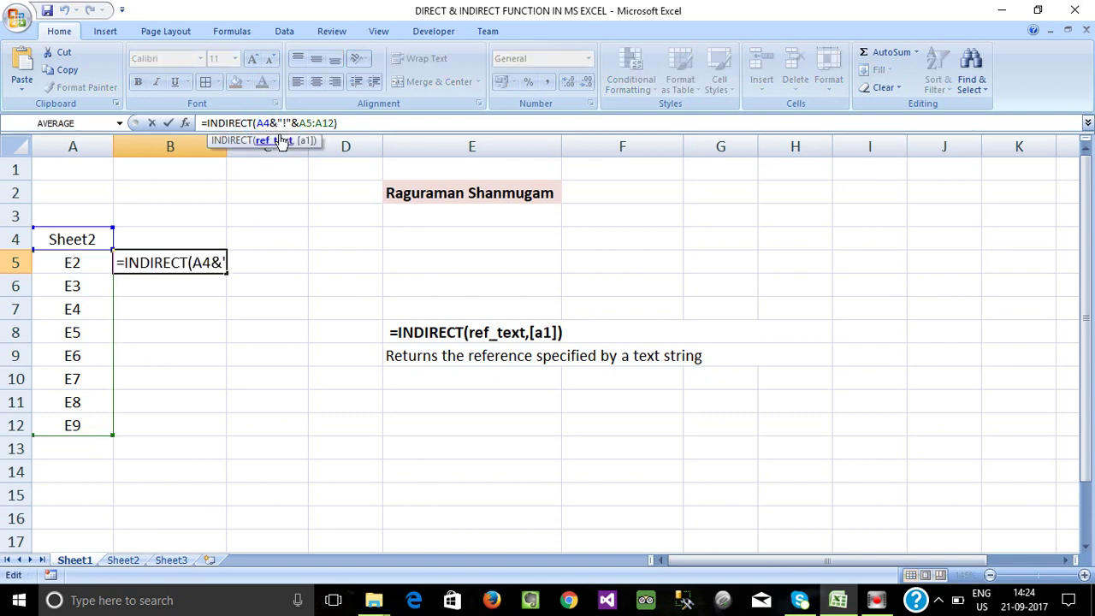
{"action": "key", "text": "F4"}
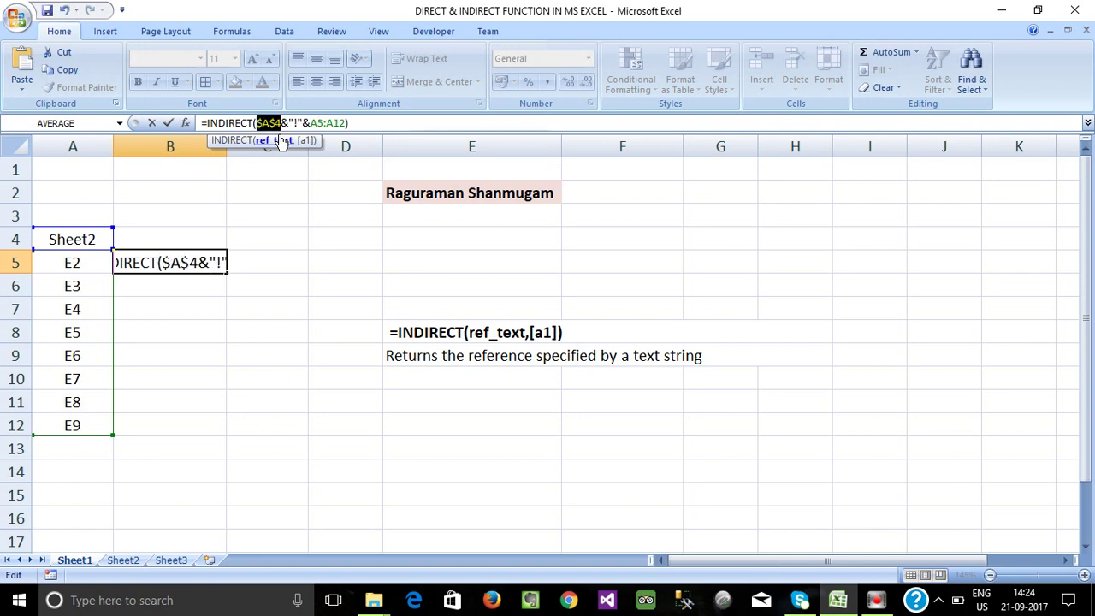
{"action": "key", "text": "Return"}
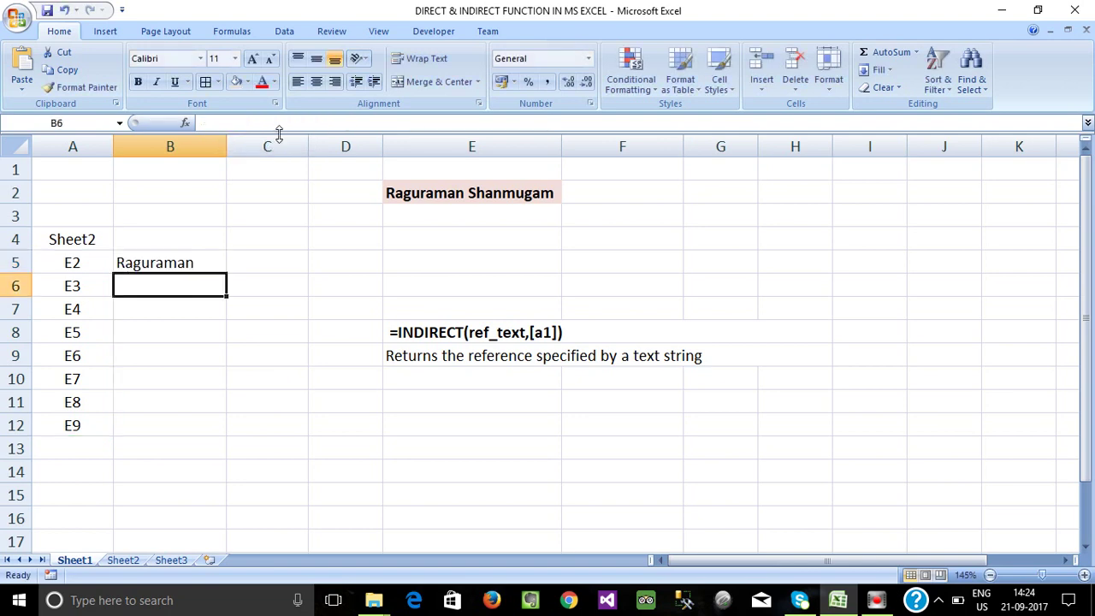
Step: Fill B5's formula down to B12, listing Raguraman through Dinesh
{"action": "left_click", "coordinate": [160, 263]}
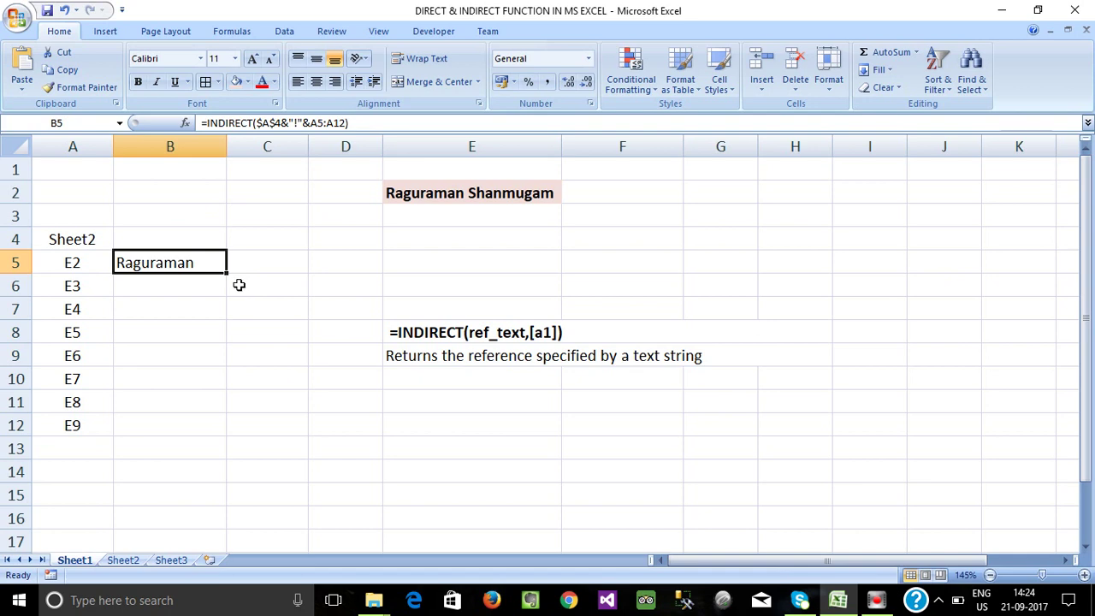
{"action": "left_click_drag", "start_coordinate": [228, 274], "coordinate": [210, 426]}
{"action": "left_click", "coordinate": [299, 329]}
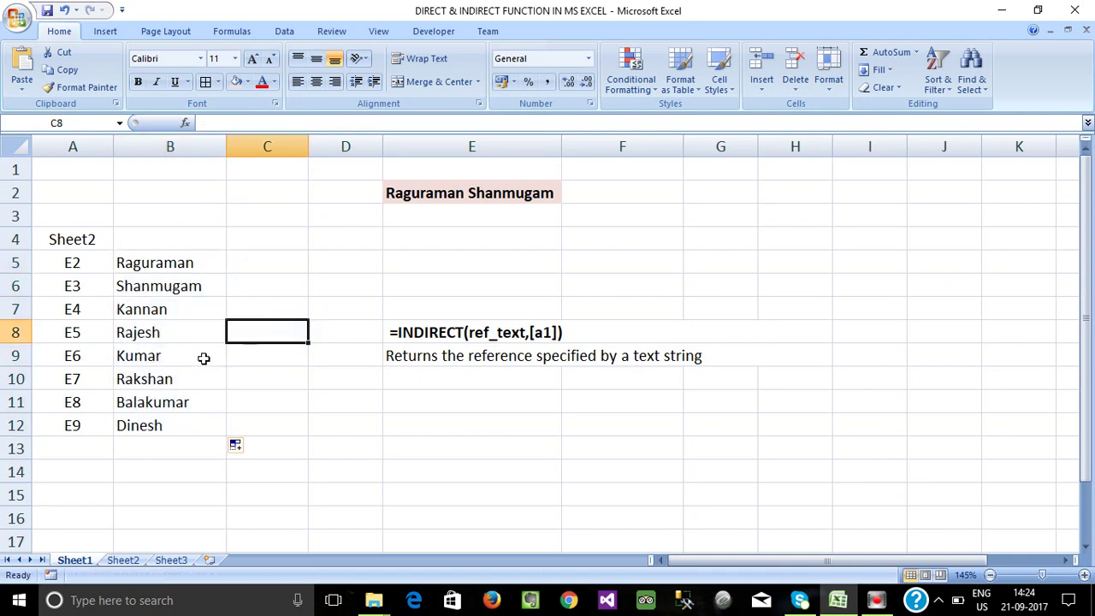
{"action": "left_click", "coordinate": [124, 560]}
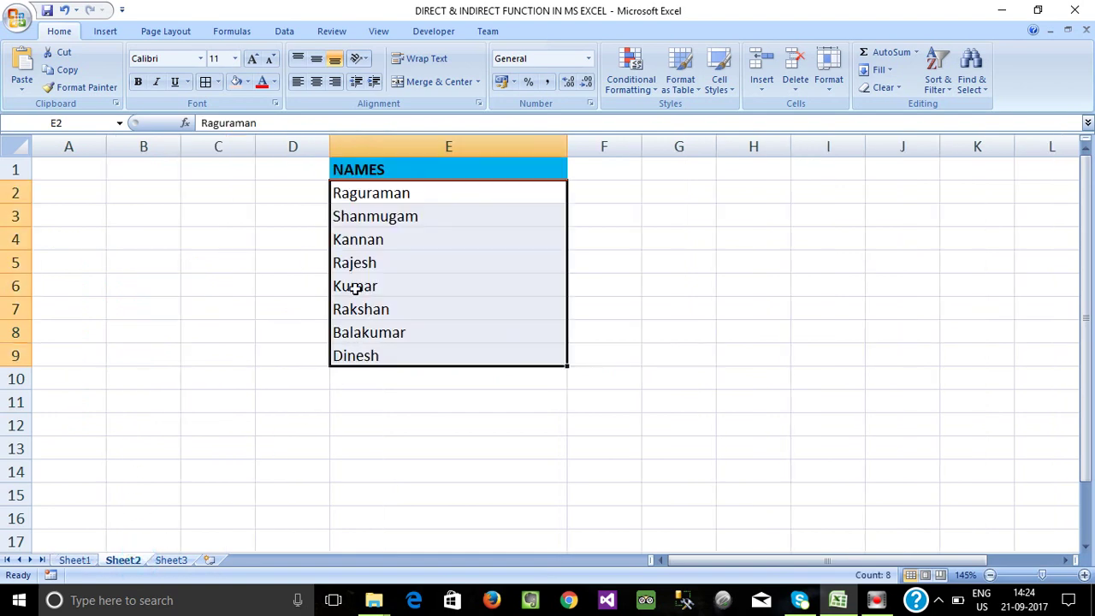
{"action": "left_click", "coordinate": [492, 194]}
{"action": "left_click", "coordinate": [625, 213]}
{"action": "left_click_drag", "start_coordinate": [522, 190], "coordinate": [508, 354]}
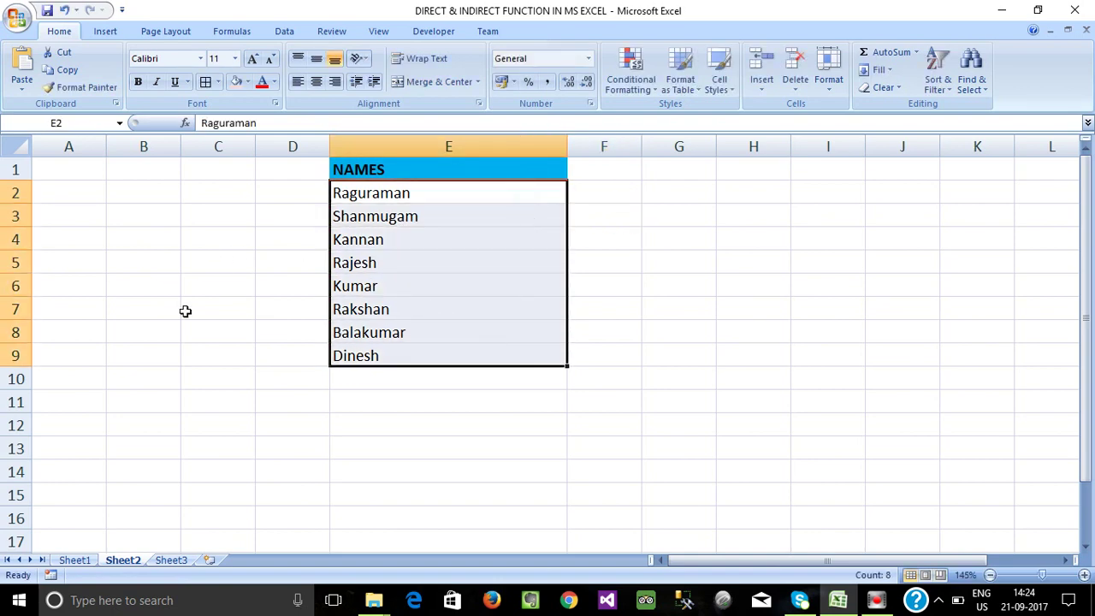
{"action": "left_click", "coordinate": [74, 560]}
{"action": "left_click", "coordinate": [165, 261]}
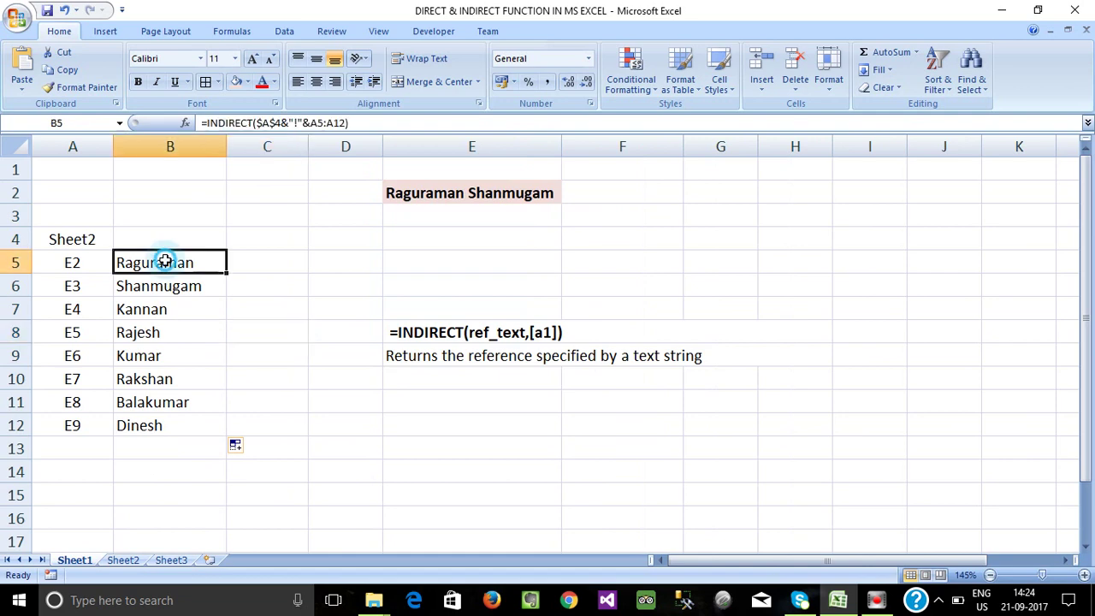
{"action": "left_click", "coordinate": [154, 291]}
{"action": "left_click", "coordinate": [147, 328]}
{"action": "left_click", "coordinate": [145, 363]}
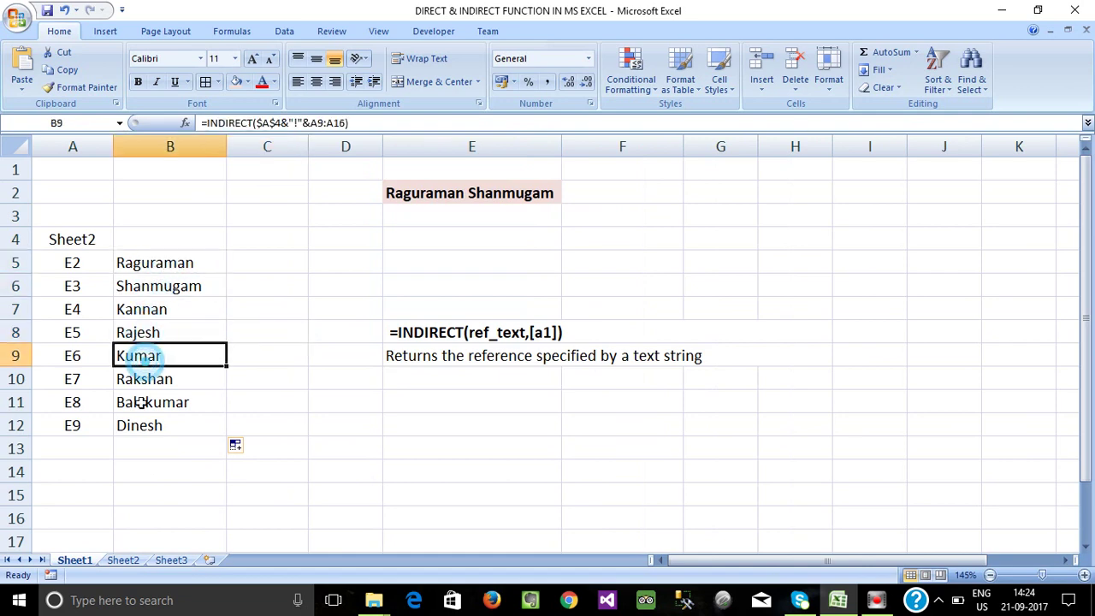
{"action": "left_click", "coordinate": [140, 421]}
{"action": "left_click_drag", "start_coordinate": [71, 258], "coordinate": [71, 425]}
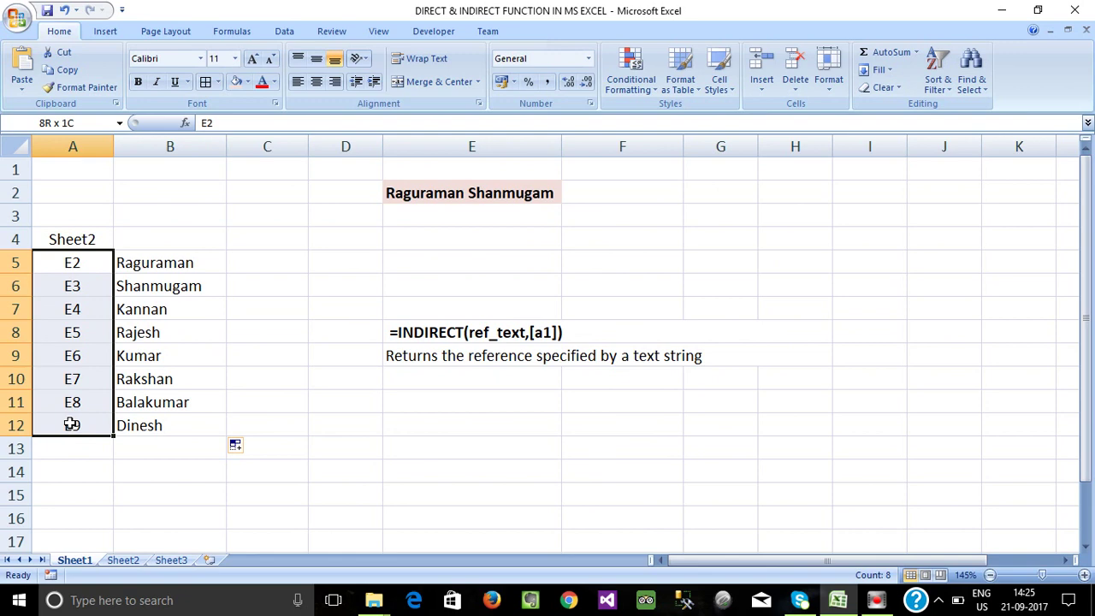
{"action": "left_click", "coordinate": [82, 236]}
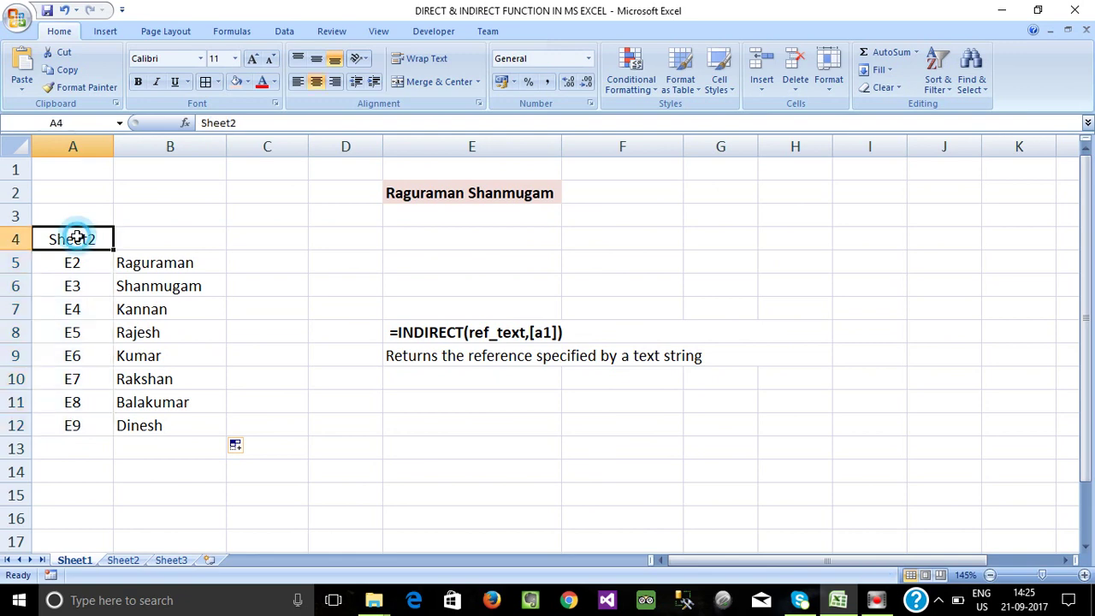
{"action": "left_click", "coordinate": [84, 292]}
{"action": "left_click_drag", "start_coordinate": [81, 237], "coordinate": [71, 422]}
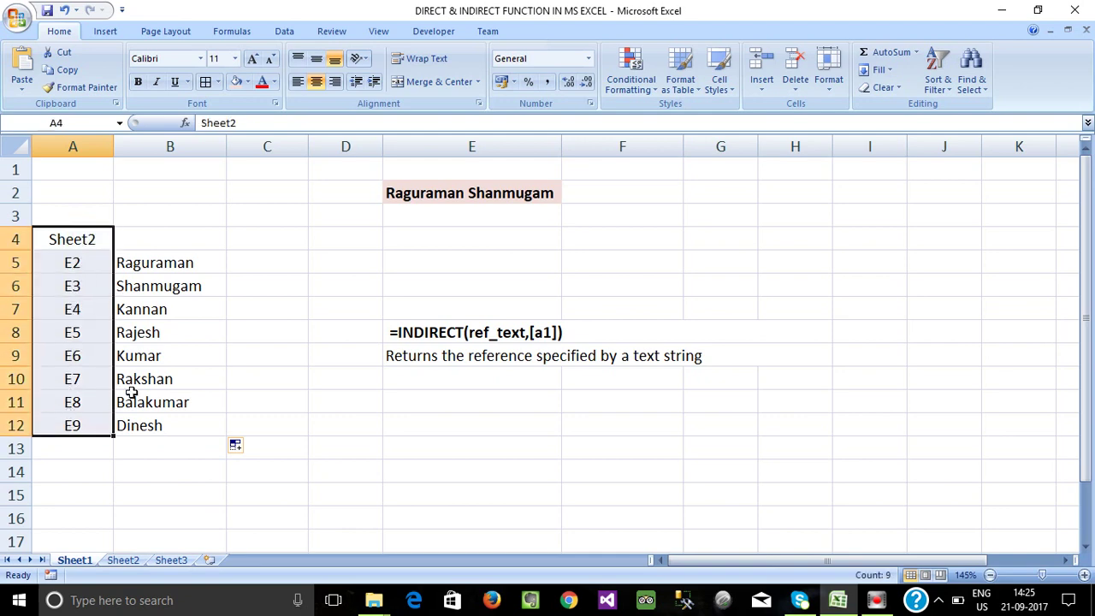
{"action": "left_click_drag", "start_coordinate": [159, 240], "coordinate": [150, 414]}
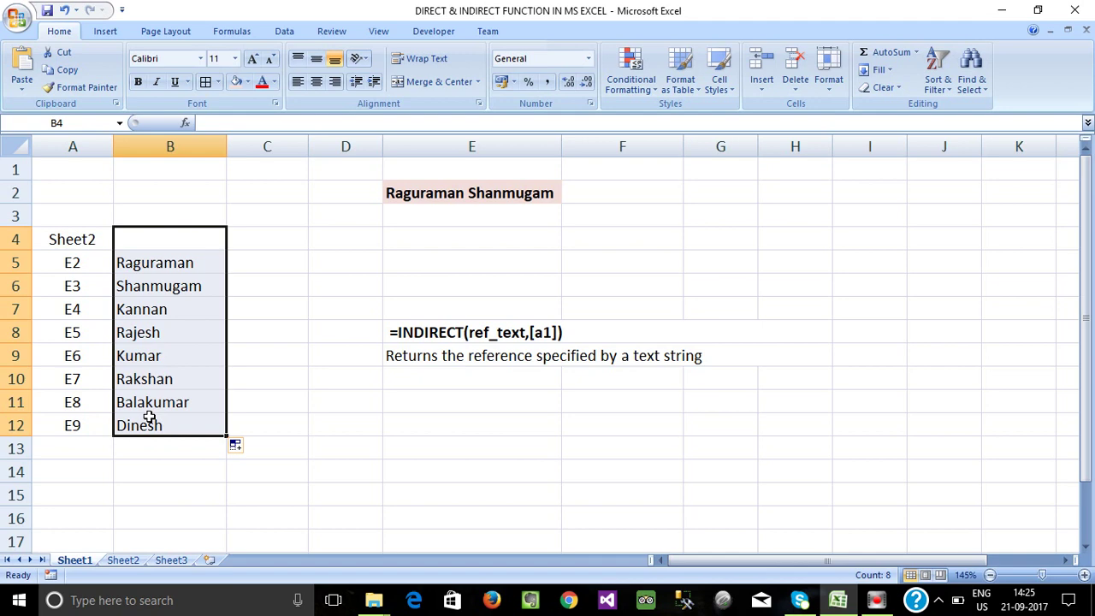
{"action": "left_click", "coordinate": [265, 280]}
{"action": "left_click", "coordinate": [129, 219]}
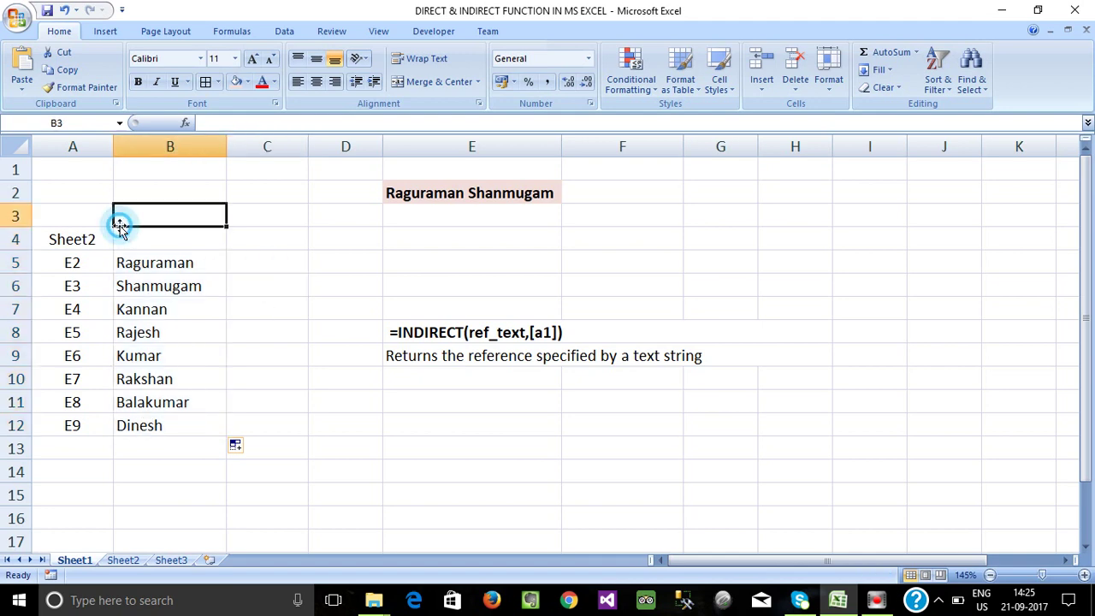
{"action": "left_click", "coordinate": [68, 222]}
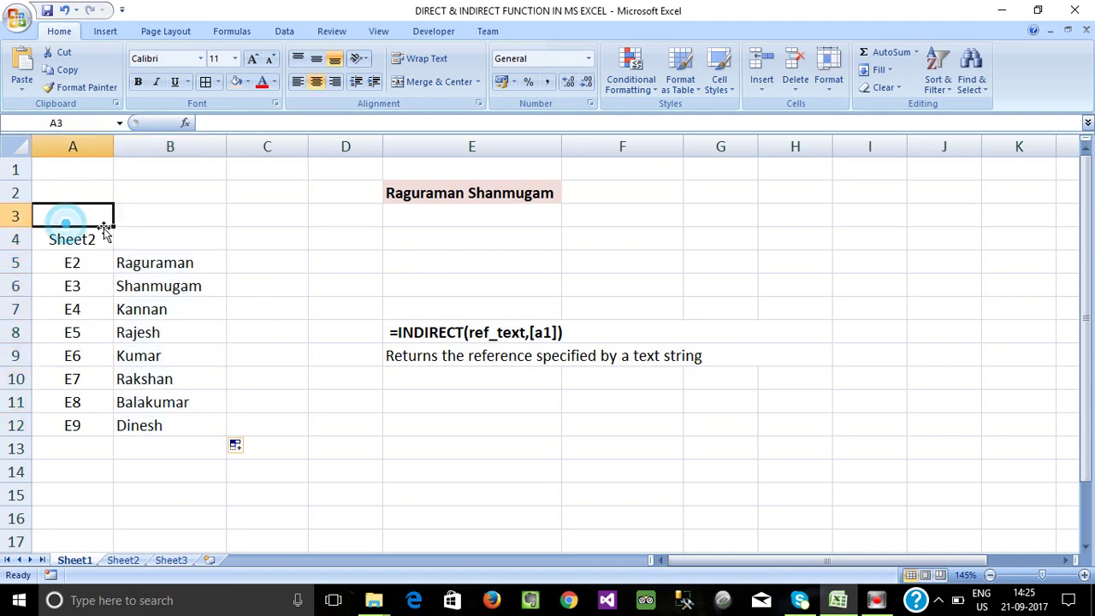
{"action": "left_click", "coordinate": [171, 253]}
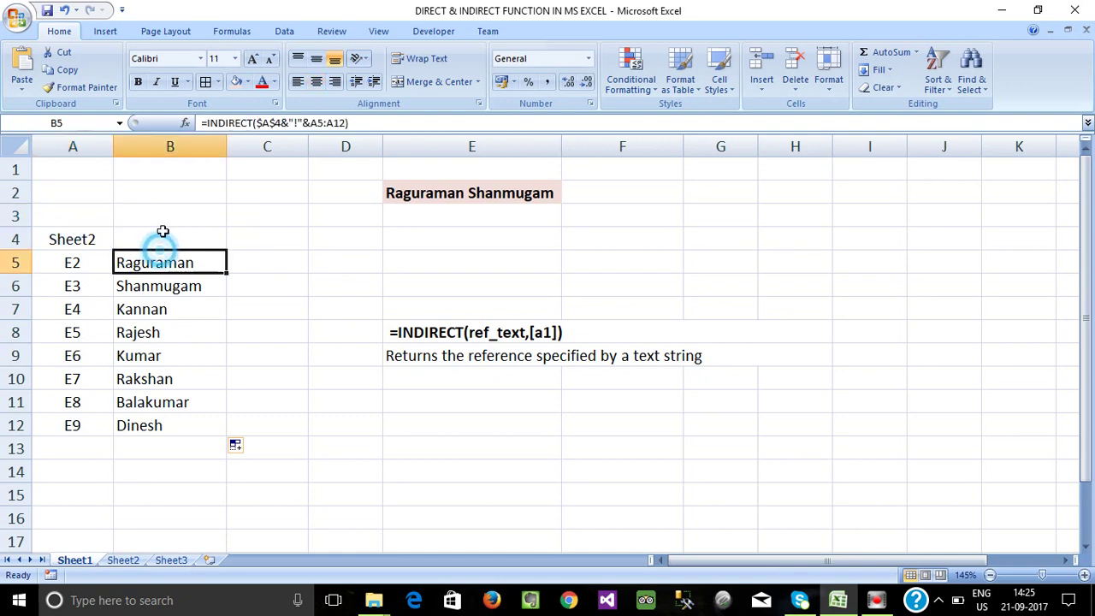
{"action": "left_click", "coordinate": [141, 139]}
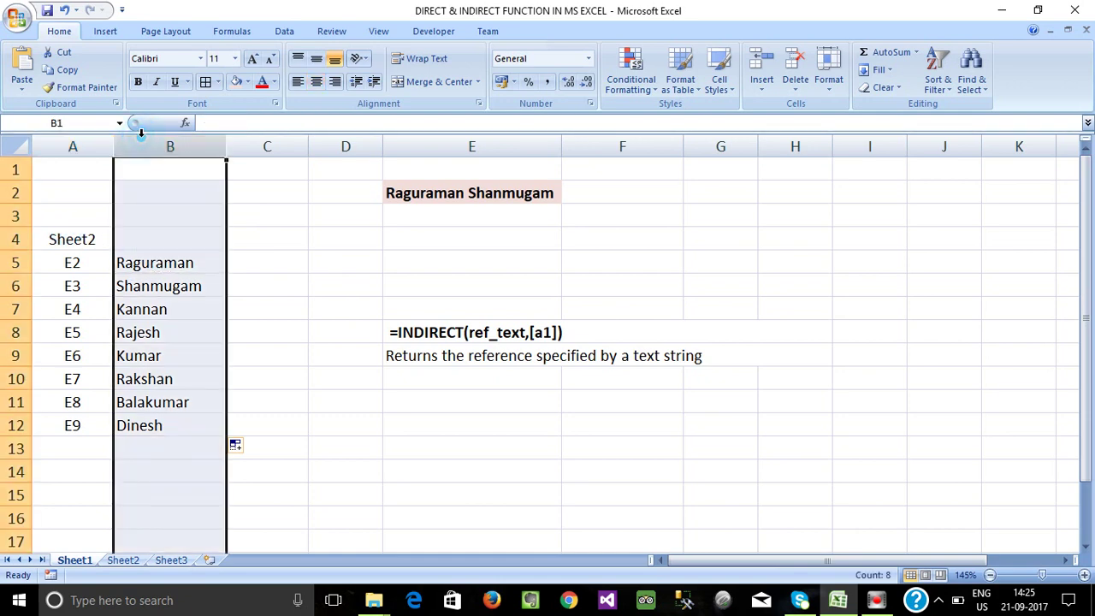
{"action": "left_click", "coordinate": [91, 141]}
{"action": "left_click", "coordinate": [169, 210]}
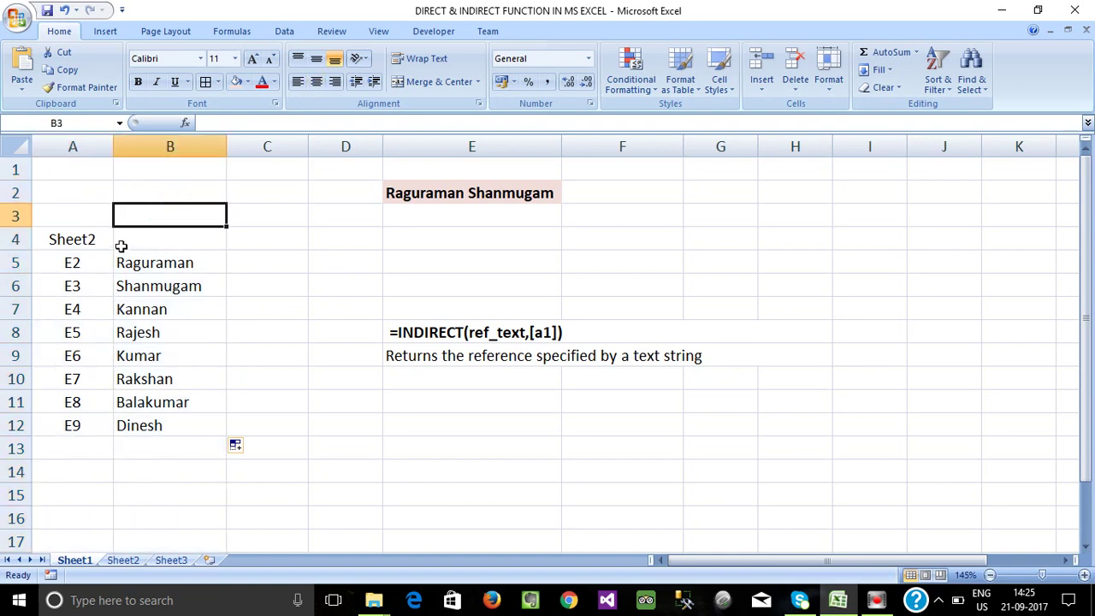
{"action": "left_click", "coordinate": [191, 262]}
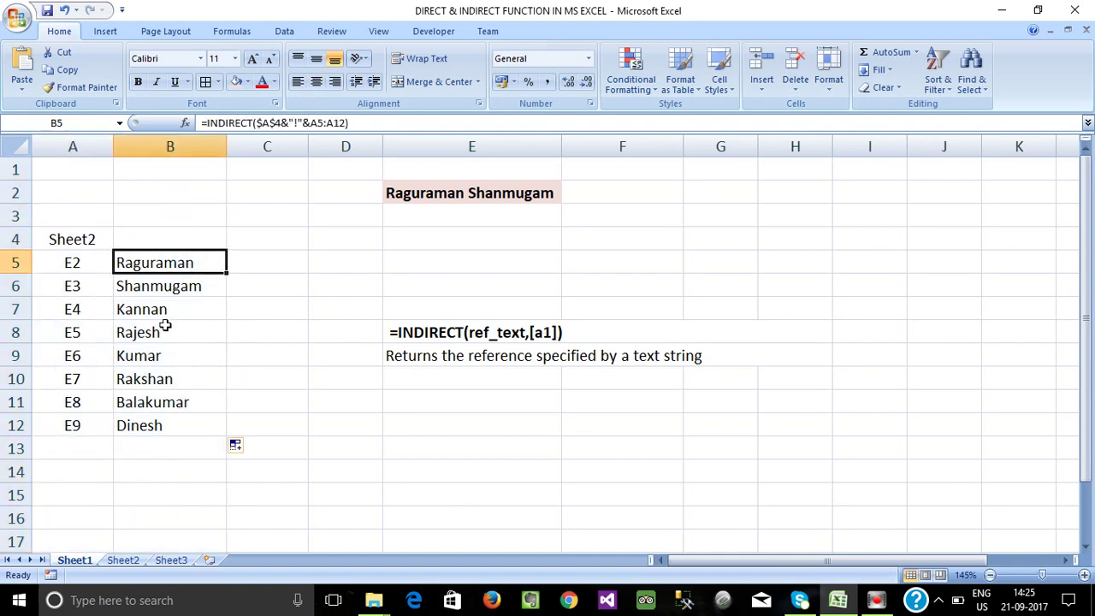